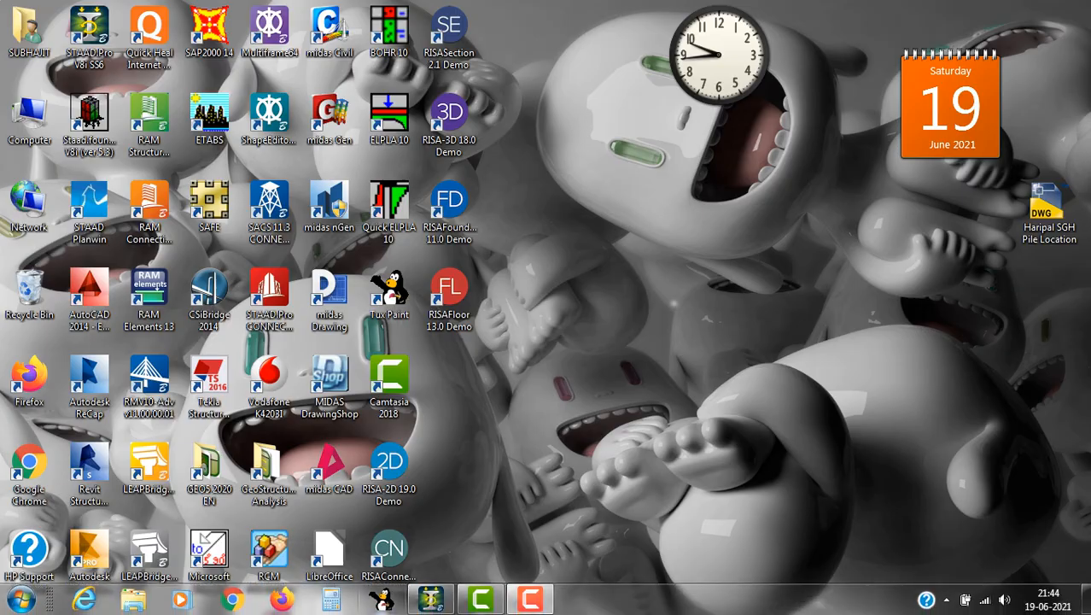
Switch to STAAD.Pro and create a new Space model named Footing Beam, starting with the Add Beam option
left_click(432, 598)
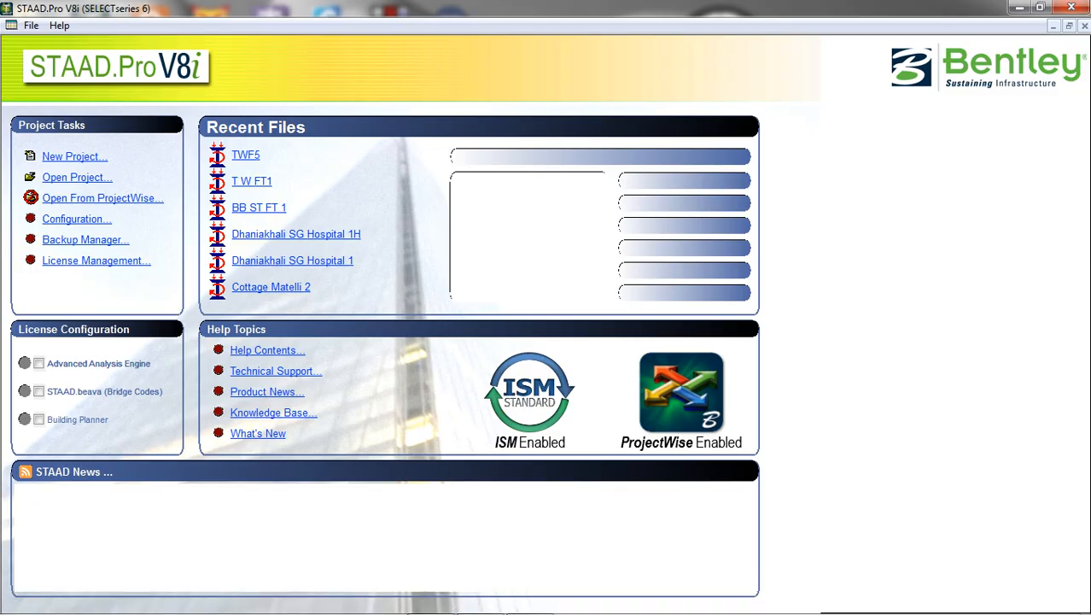
key("ctrl+n")
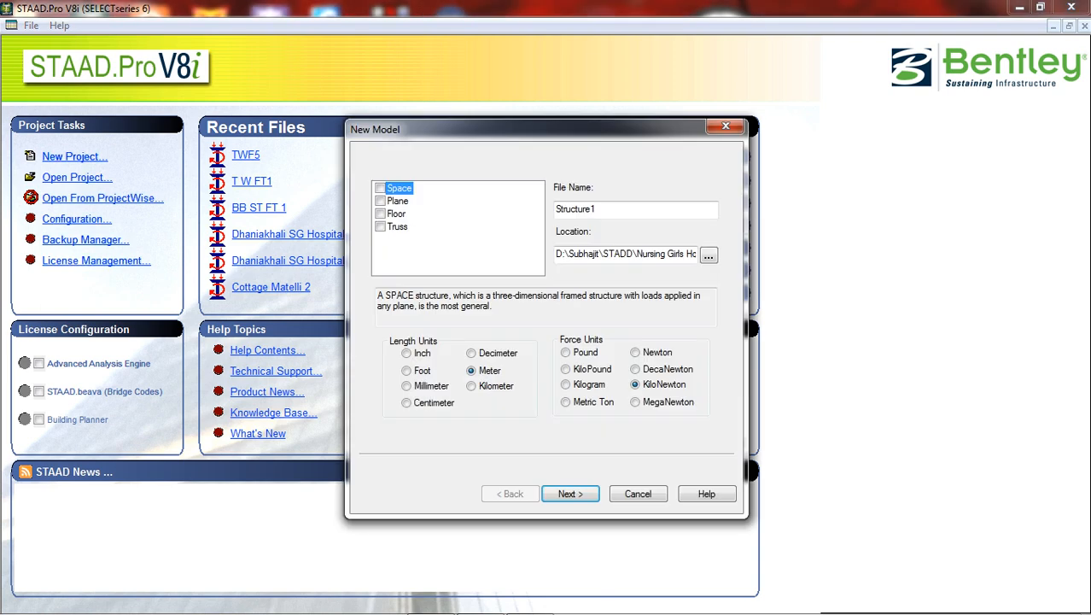
left_click(381, 188)
double_click(577, 209)
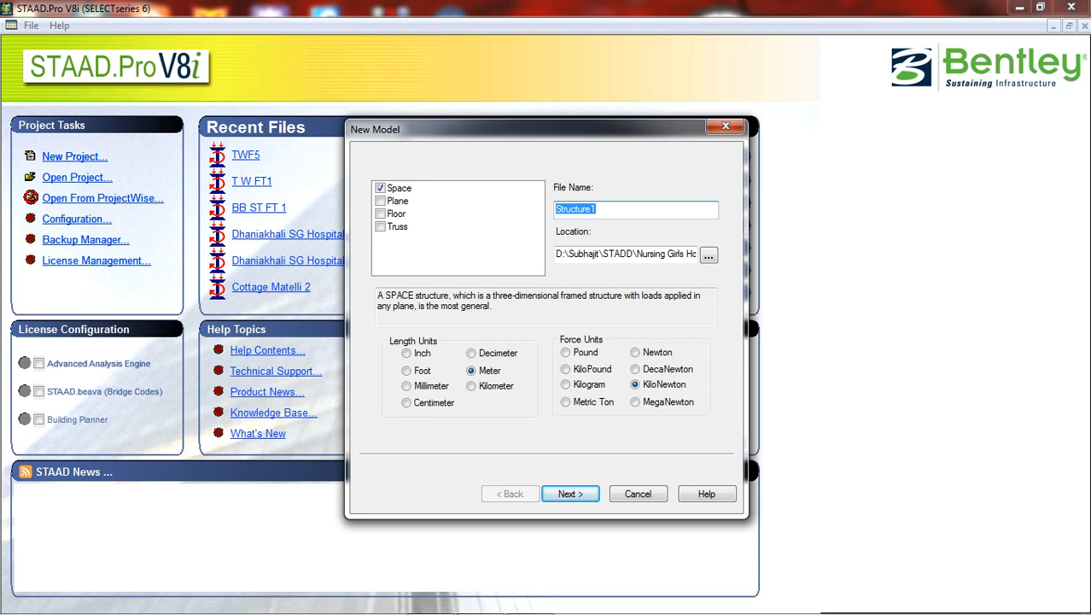
type("Footing Bea")
left_click(399, 188)
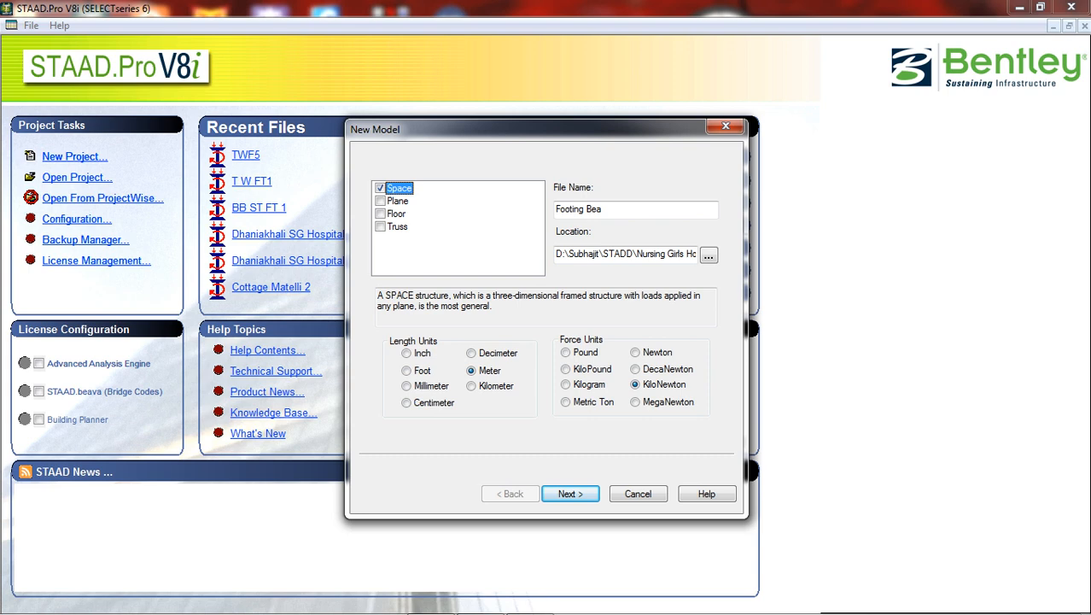
left_click(602, 209)
type("m")
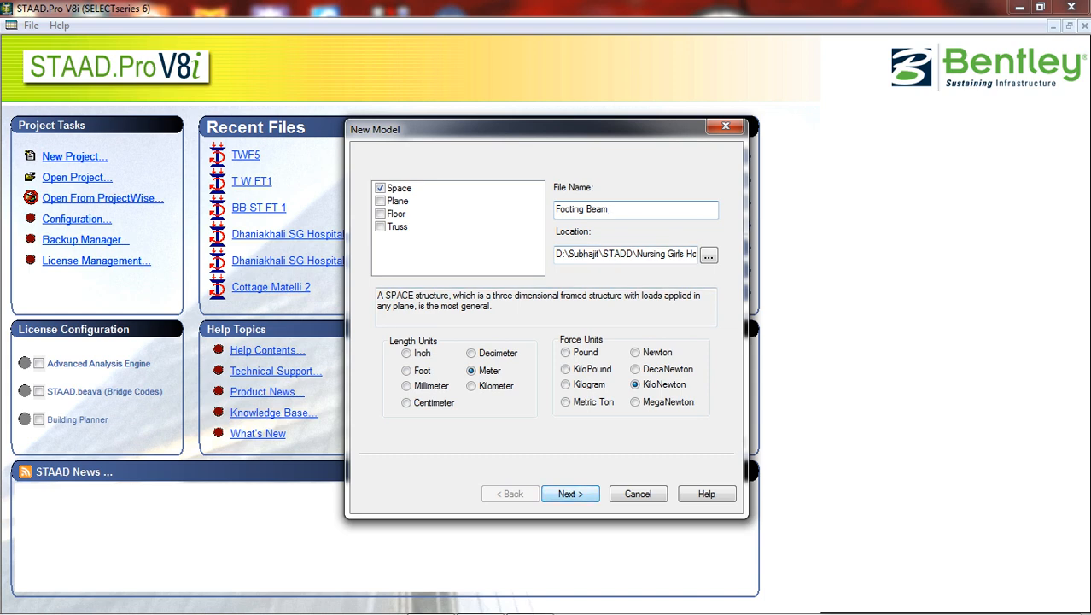
key("Return")
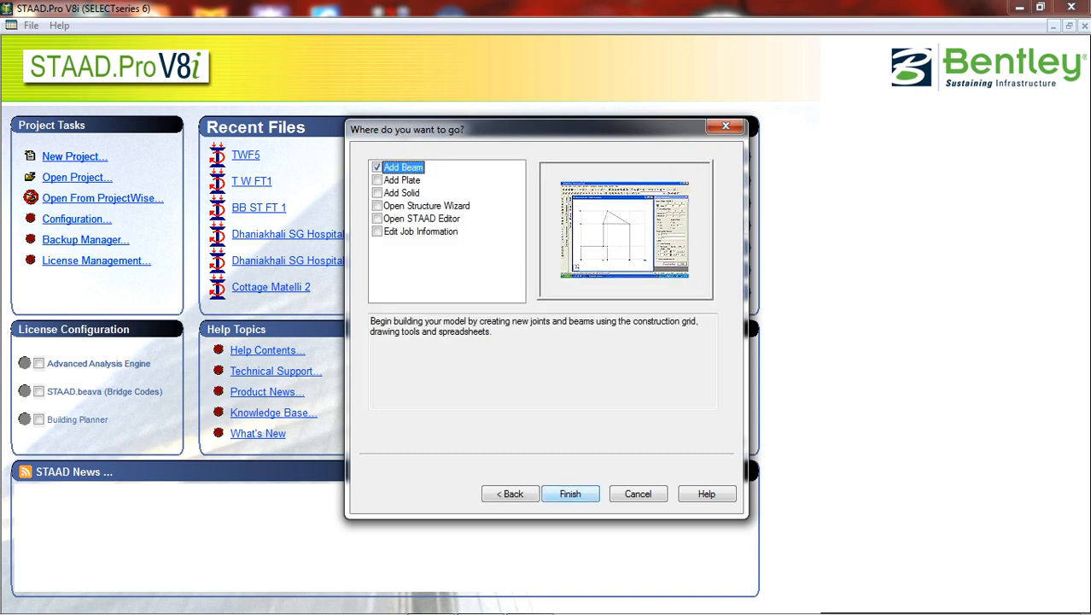
key("Return")
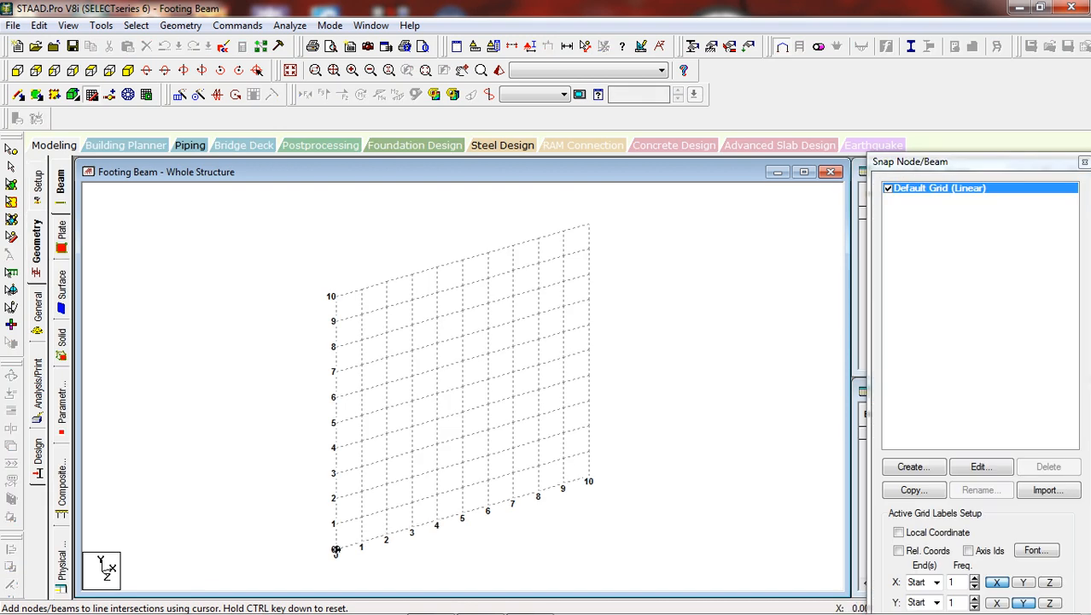
Place a single node at the grid origin (0, 0, 0) and close the snap grid
left_click(335, 550)
left_click(513, 347)
key("Escape")
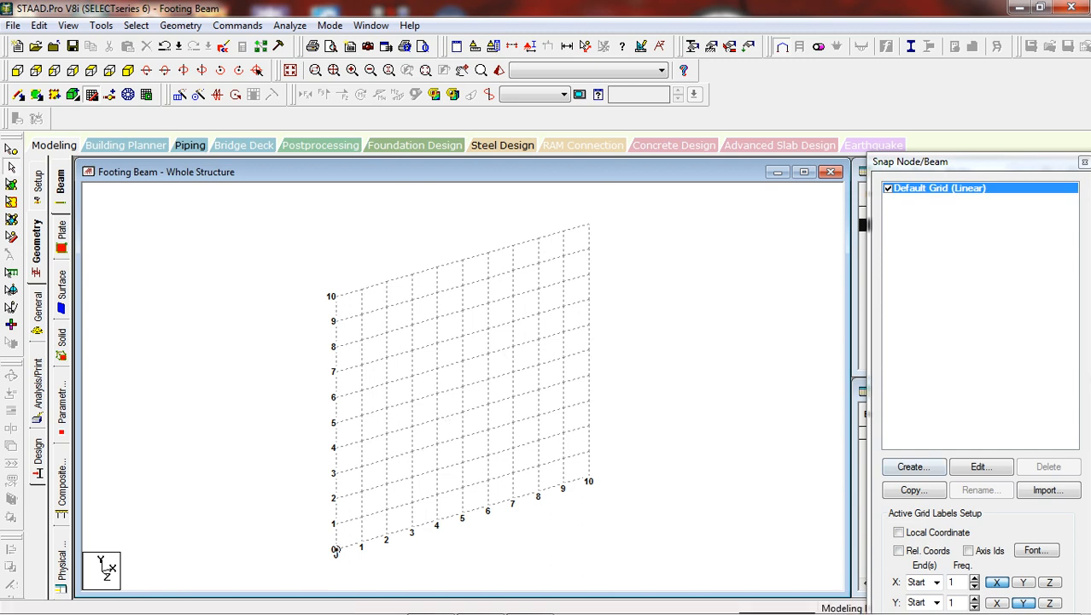
left_click_drag(965, 162, 950, 57)
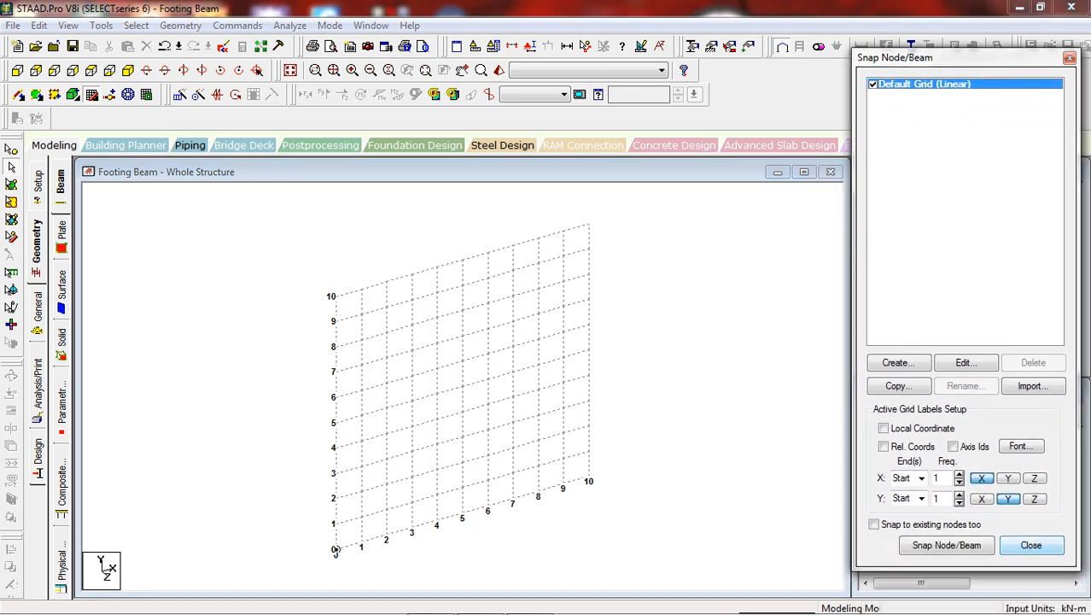
left_click(1030, 545)
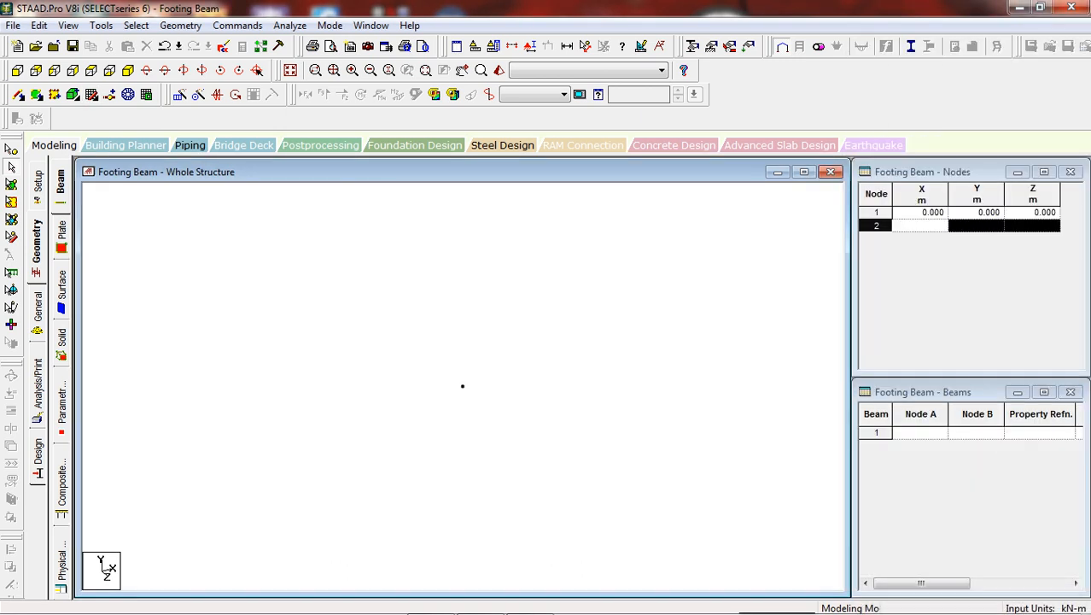
Select the origin node and set up a Translational Repeat along global X with 3 steps
left_click(11, 150)
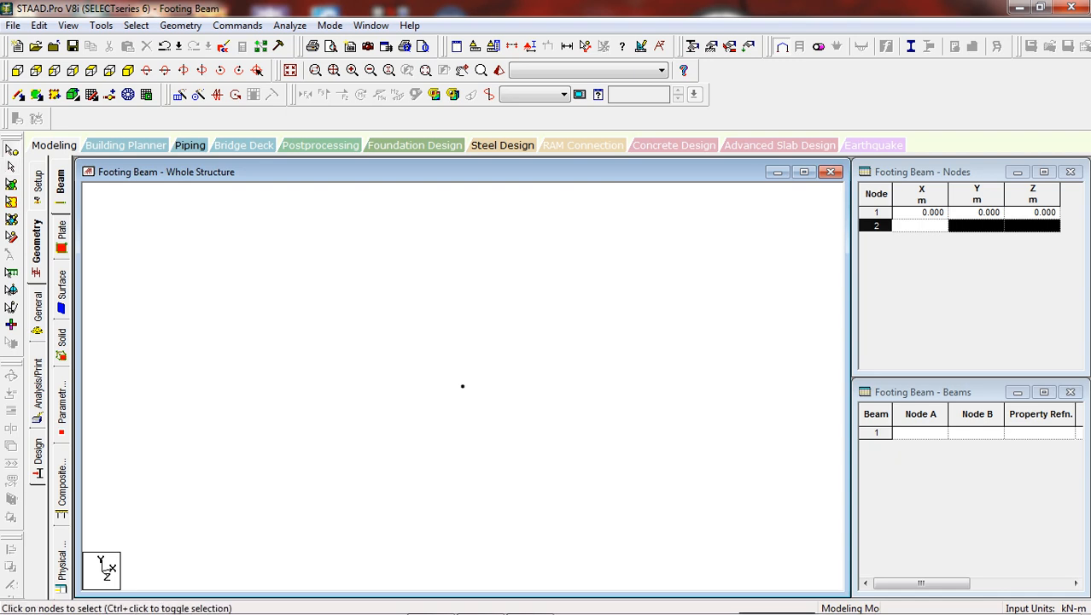
left_click_drag(426, 361, 476, 434)
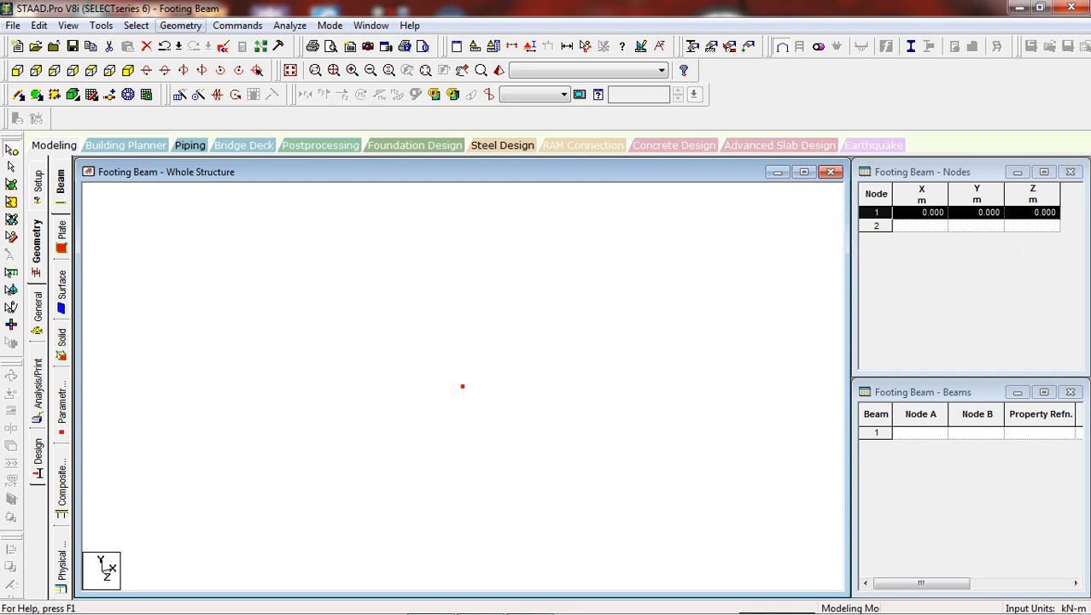
left_click(180, 25)
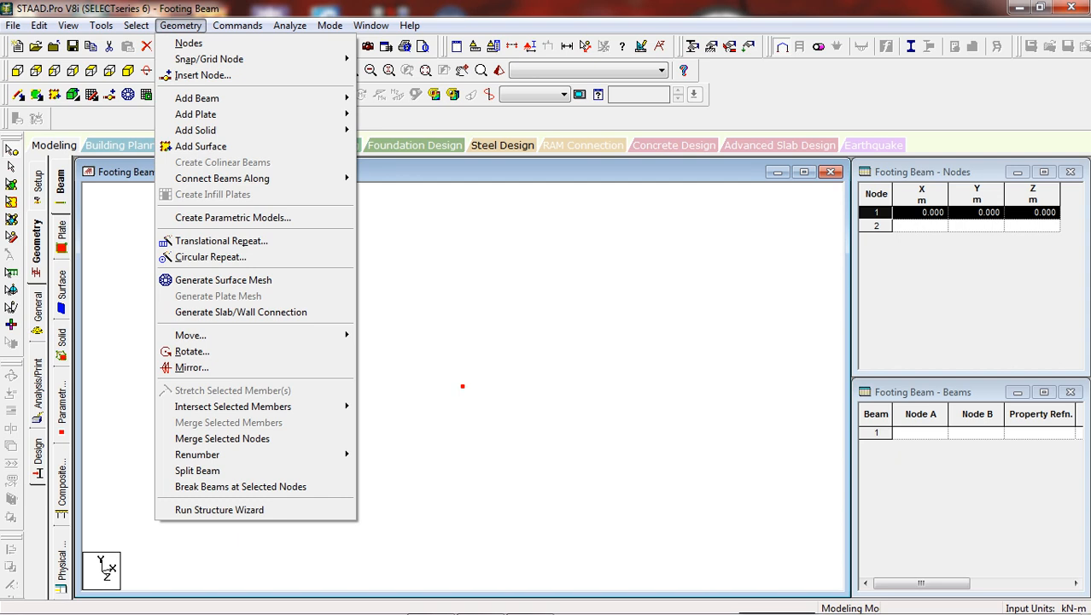
left_click(222, 241)
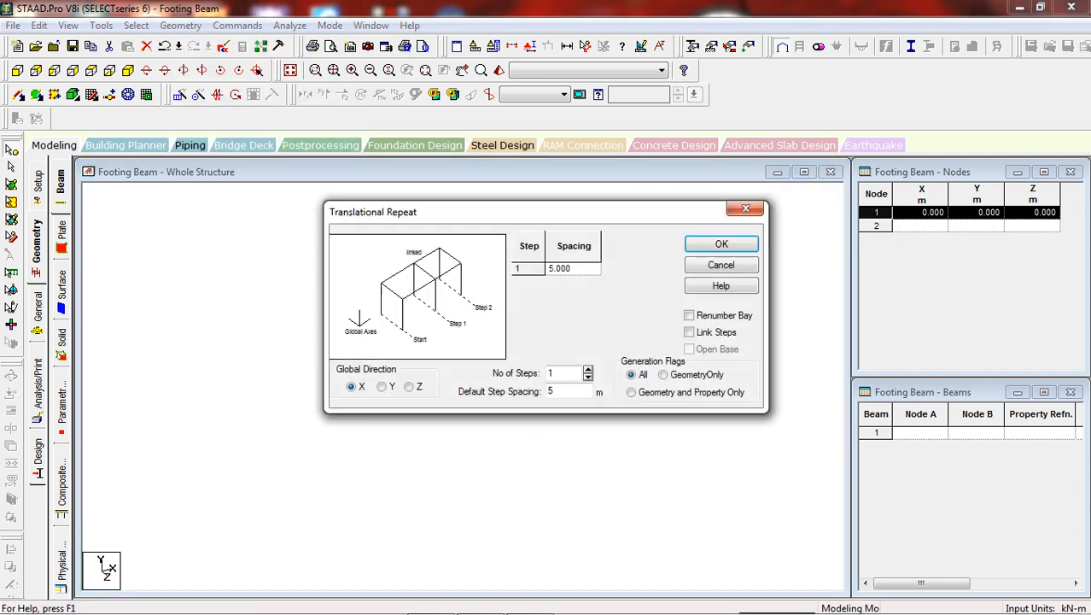
left_click_drag(512, 212, 446, 66)
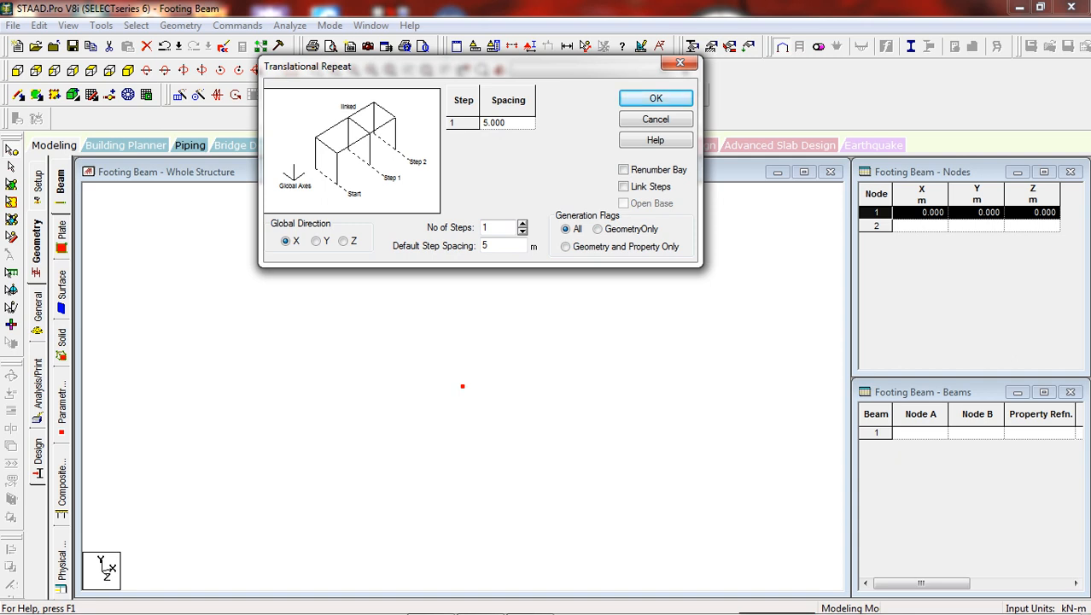
key("Up")
key("Up")
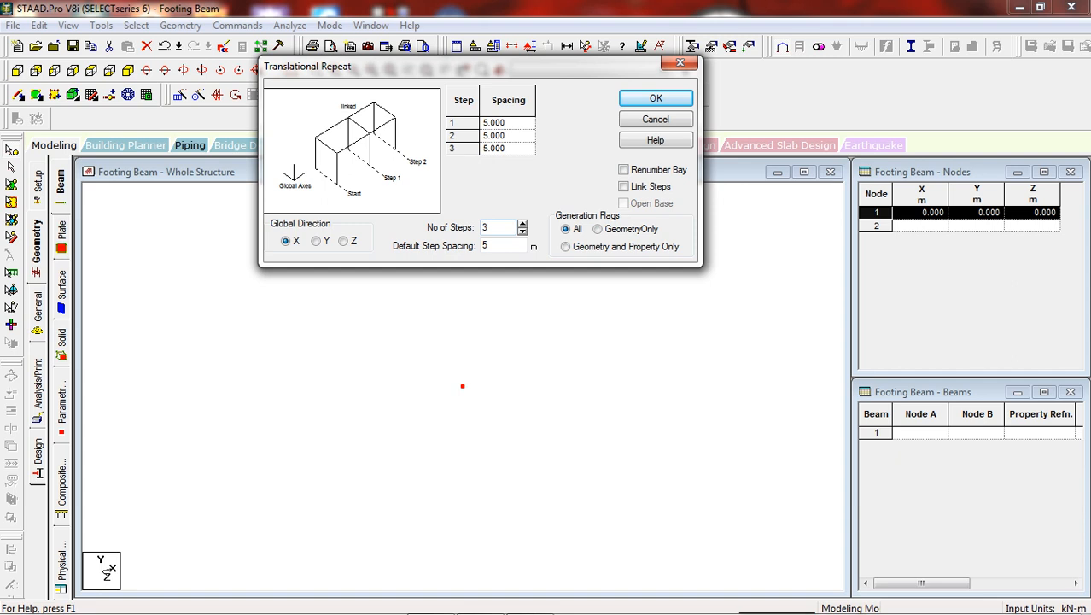
Set the step spacings to 1.5, 6 and 1.5 m and generate the repeat with linked steps
left_click(507, 123)
type("1.5")
left_click(507, 136)
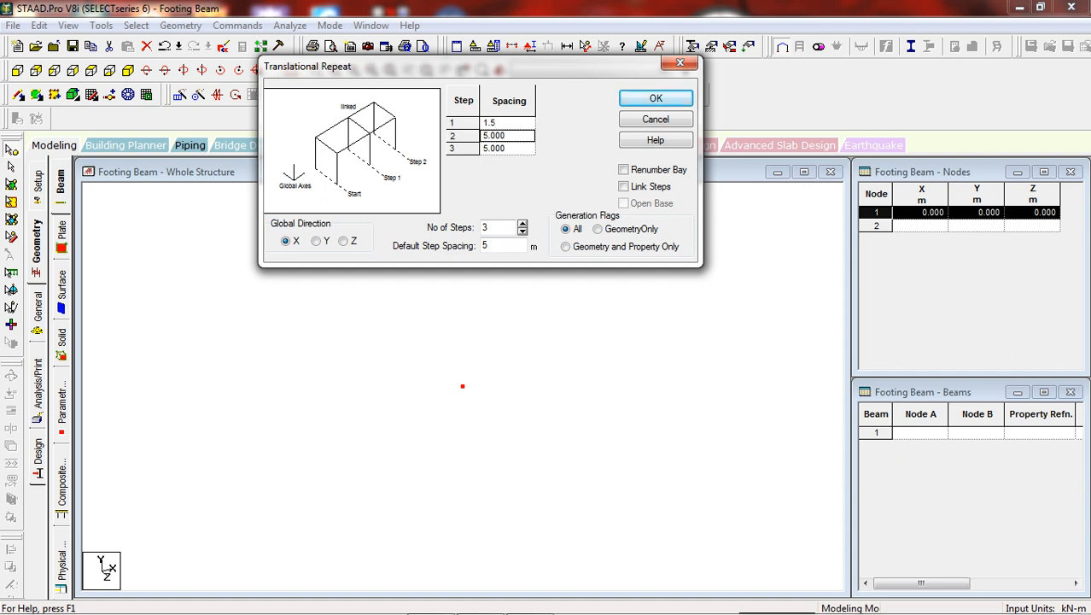
type("6")
left_click(507, 149)
type("1.5")
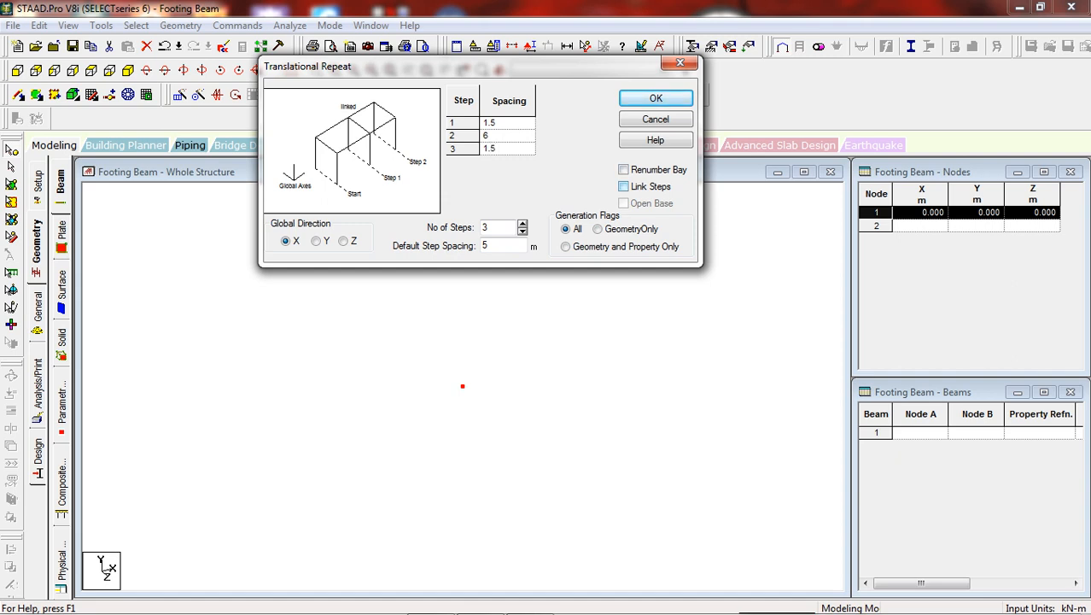
left_click(623, 187)
key("Return")
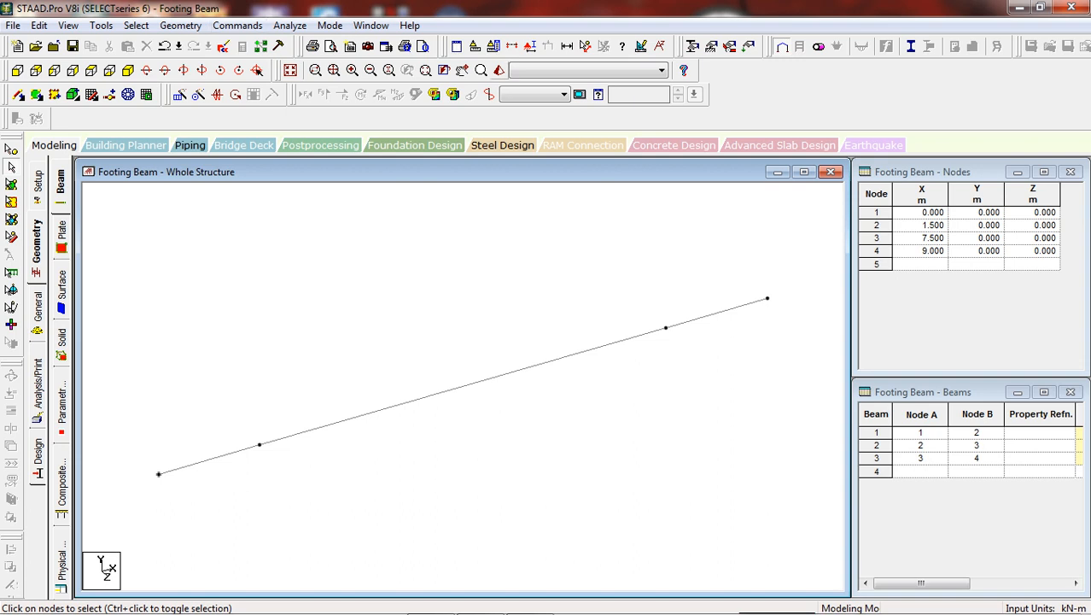
Define a rectangular concrete section with YD 0.75 m and ZD 0.6 m
left_click(693, 46)
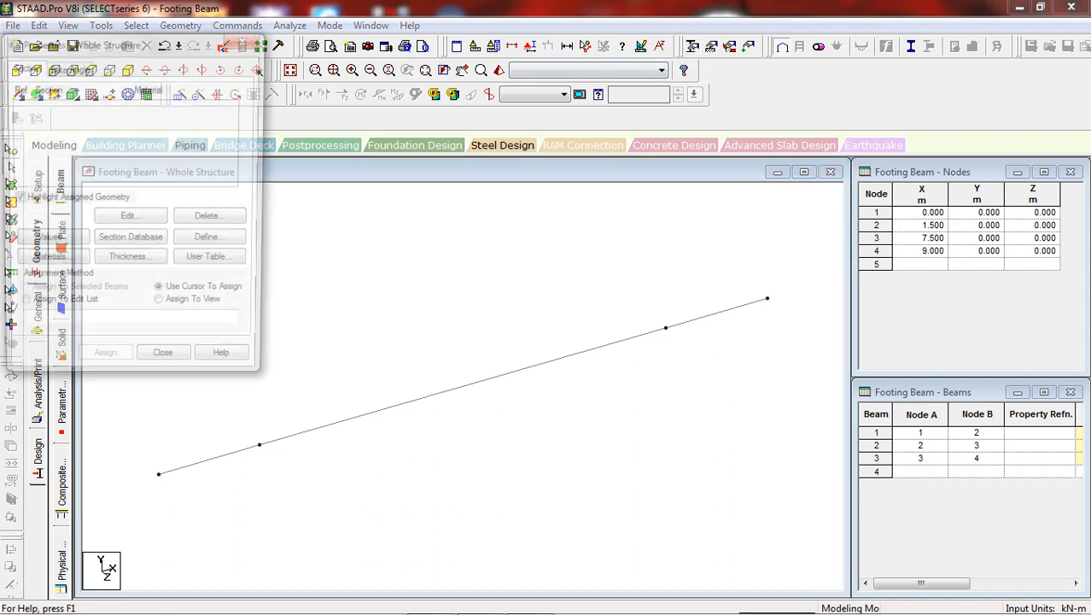
left_click(214, 242)
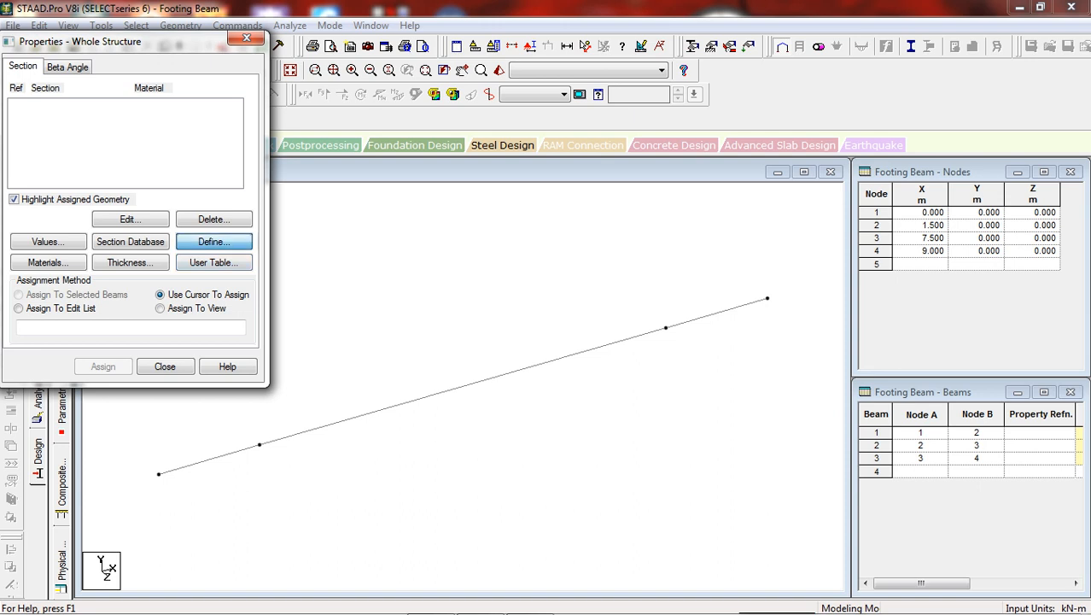
left_click(318, 188)
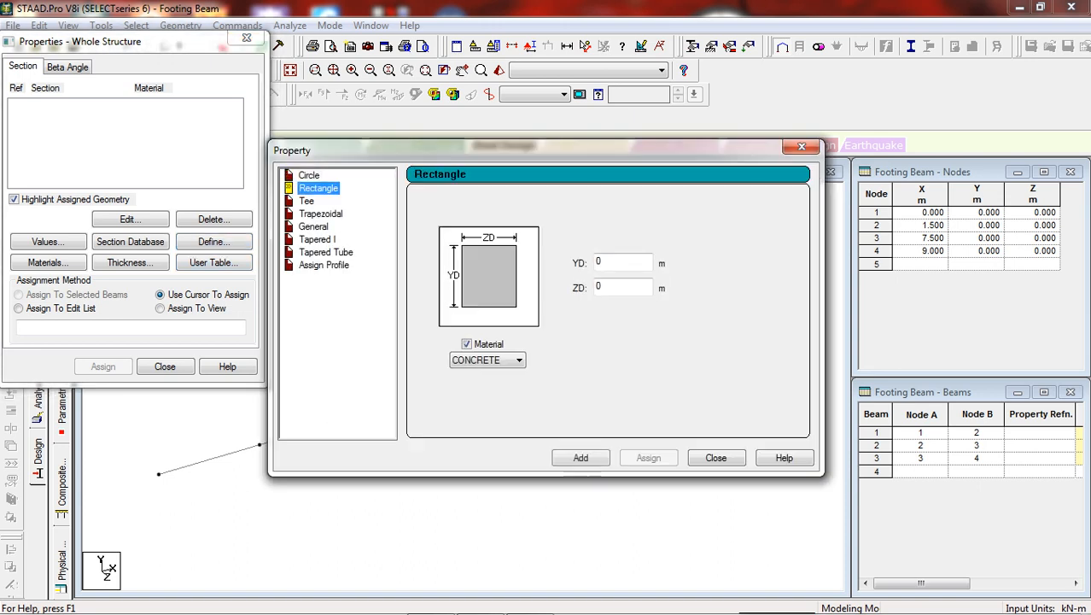
left_click(608, 262)
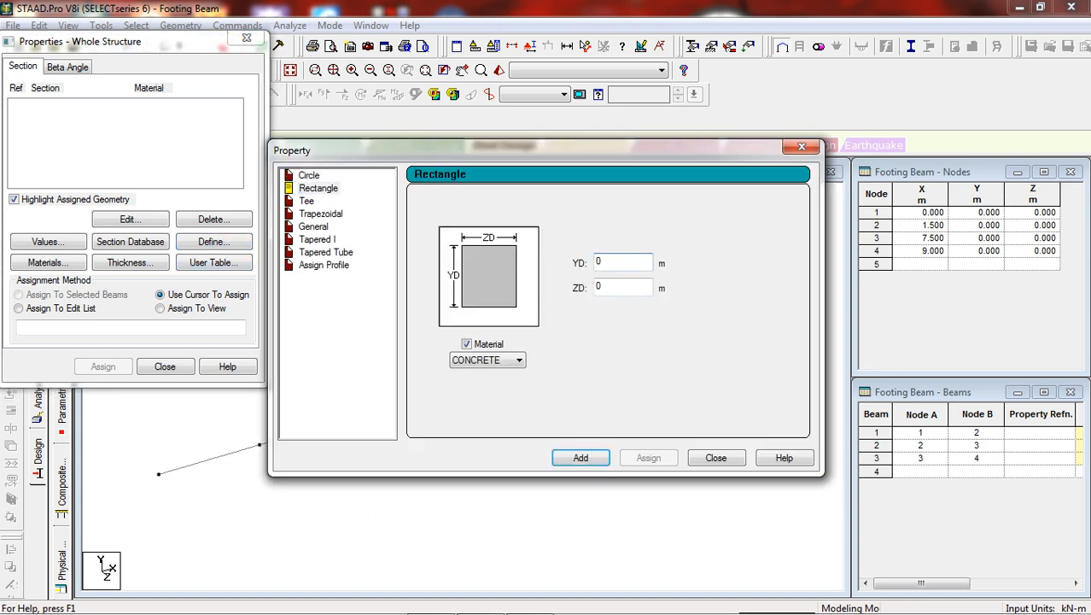
type(".75")
left_click(607, 287)
type(".6")
key("Return")
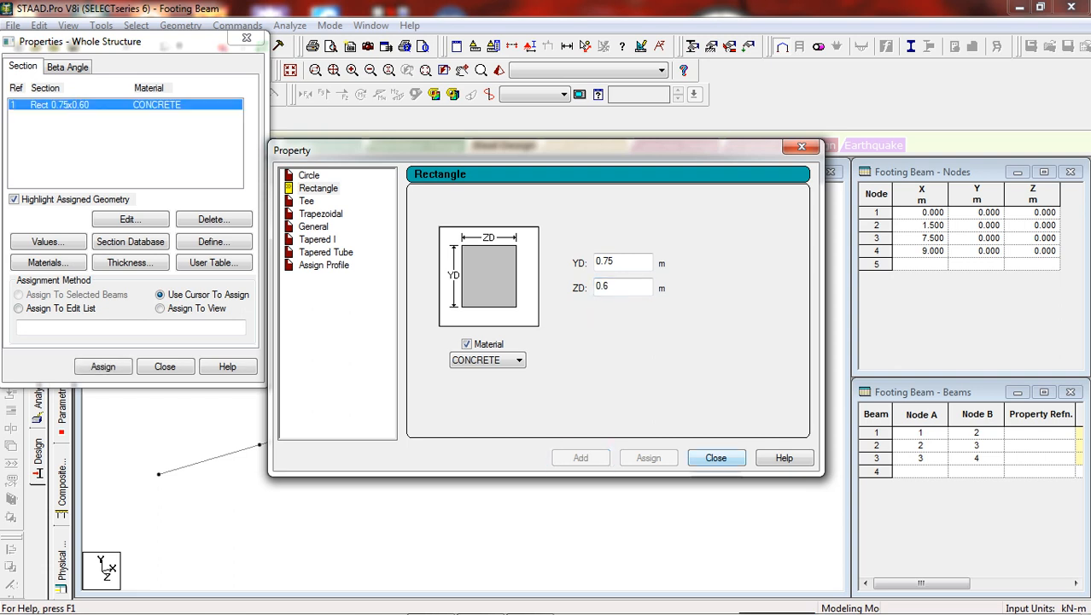
key("Return")
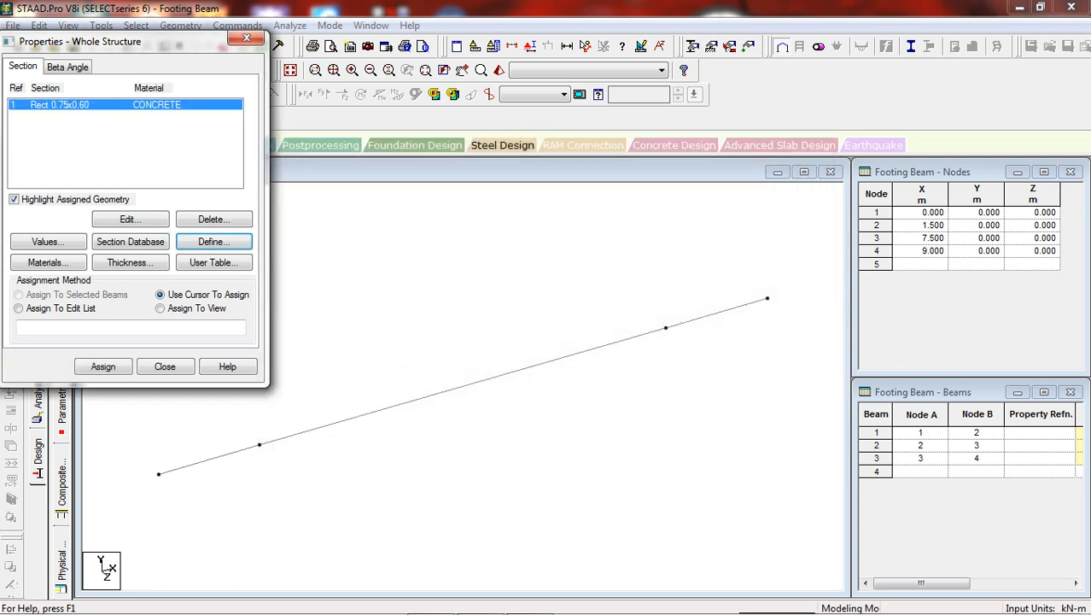
Assign the Rect 0.75x0.60 section to all beams in the view and close the properties
left_click(160, 309)
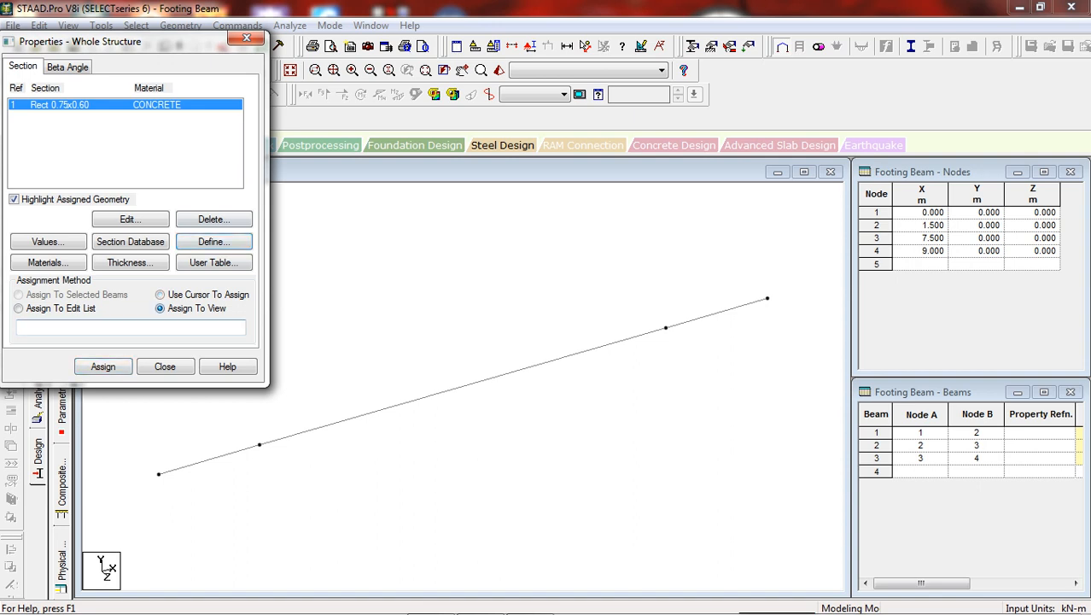
key("Return")
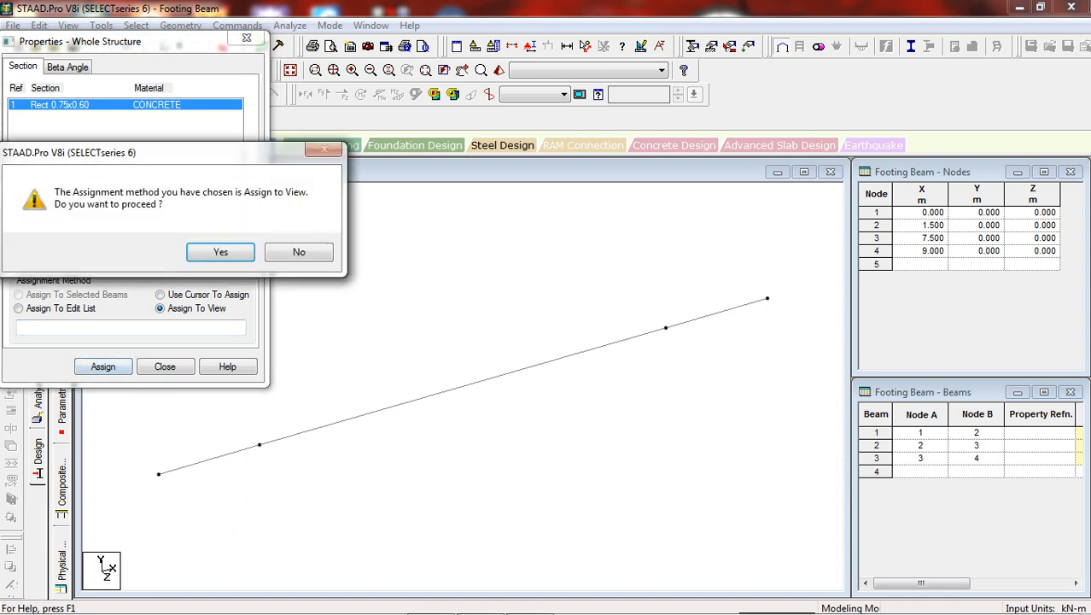
key("Return")
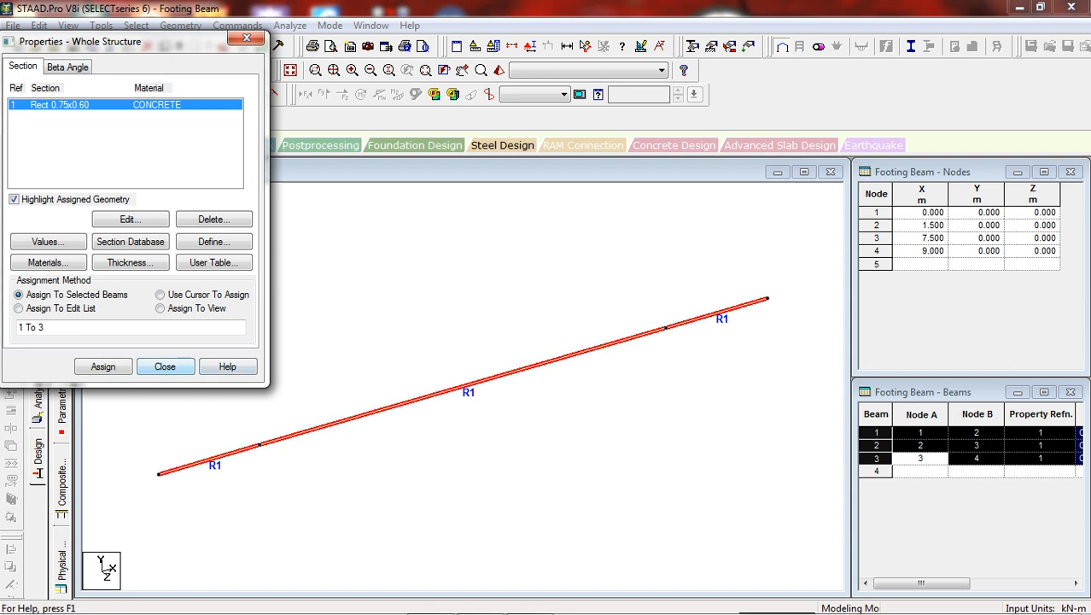
left_click(165, 367)
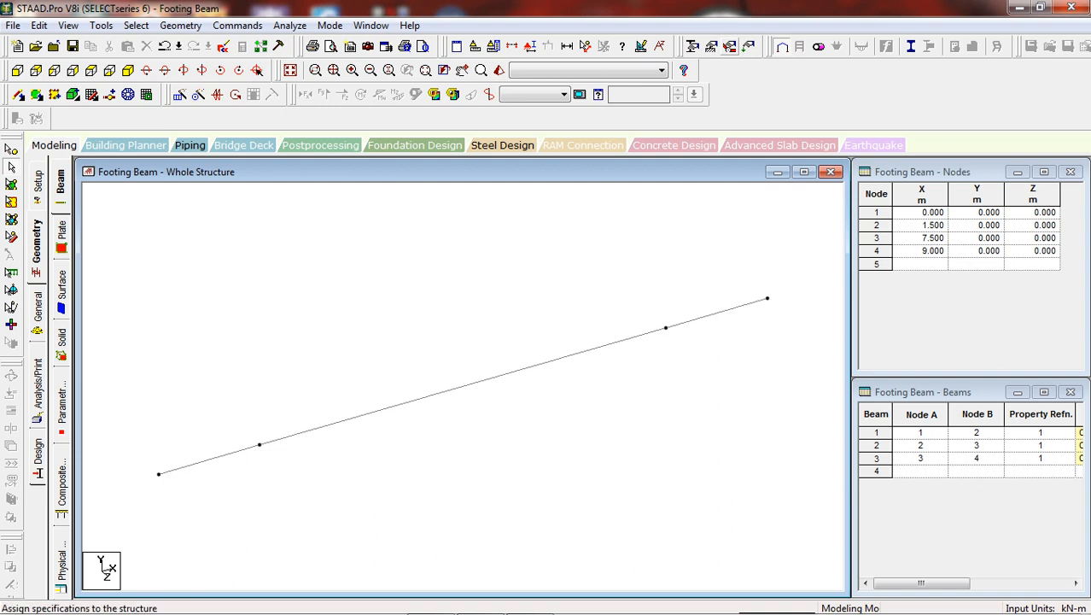
Create primary load case 1 titled DL with loading type Dead
left_click(748, 46)
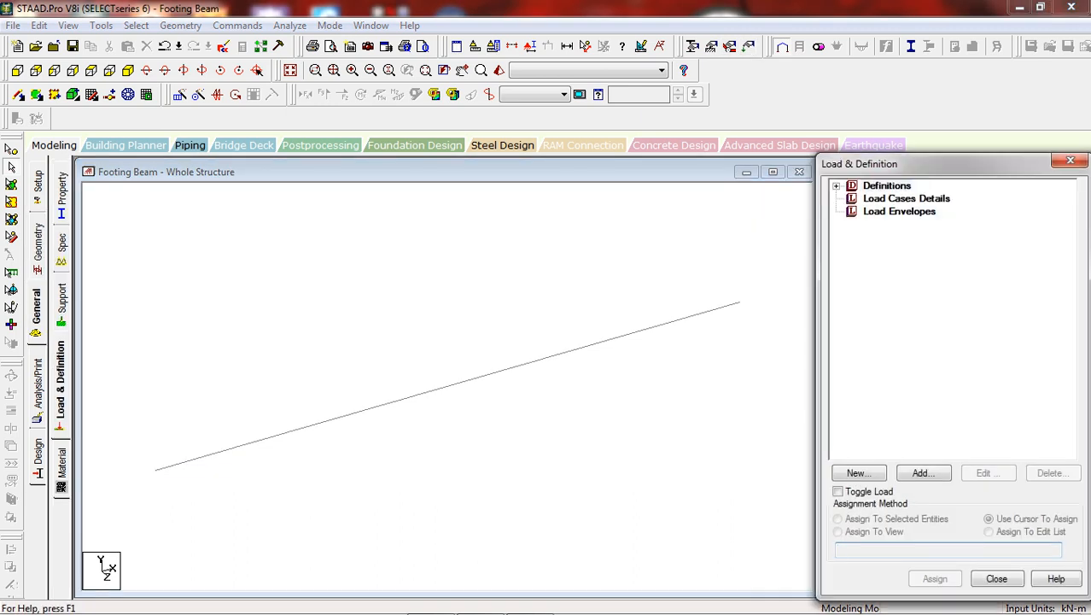
left_click(906, 198)
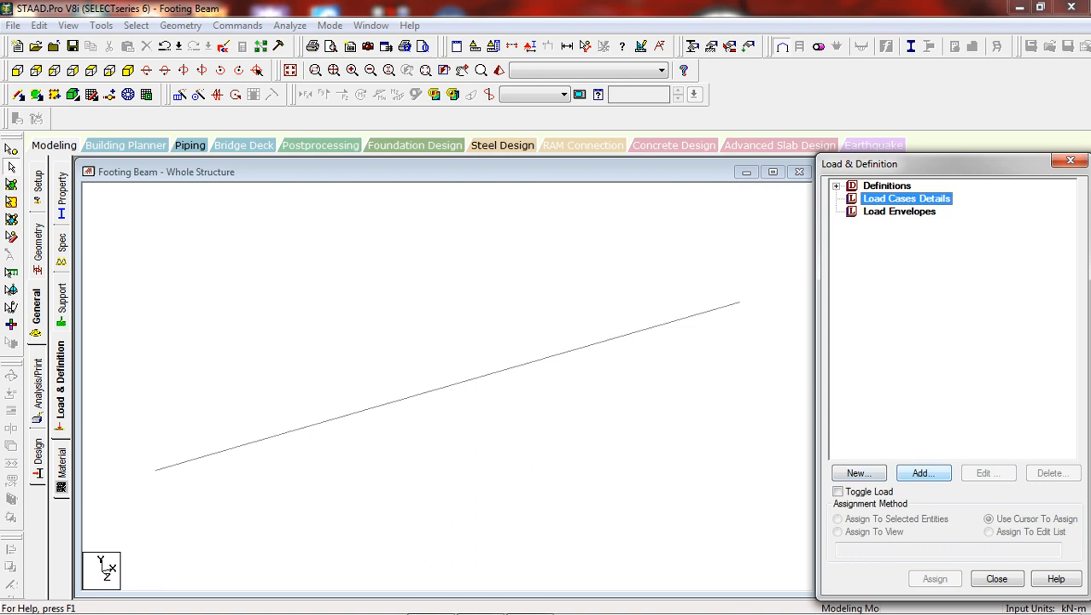
left_click(858, 474)
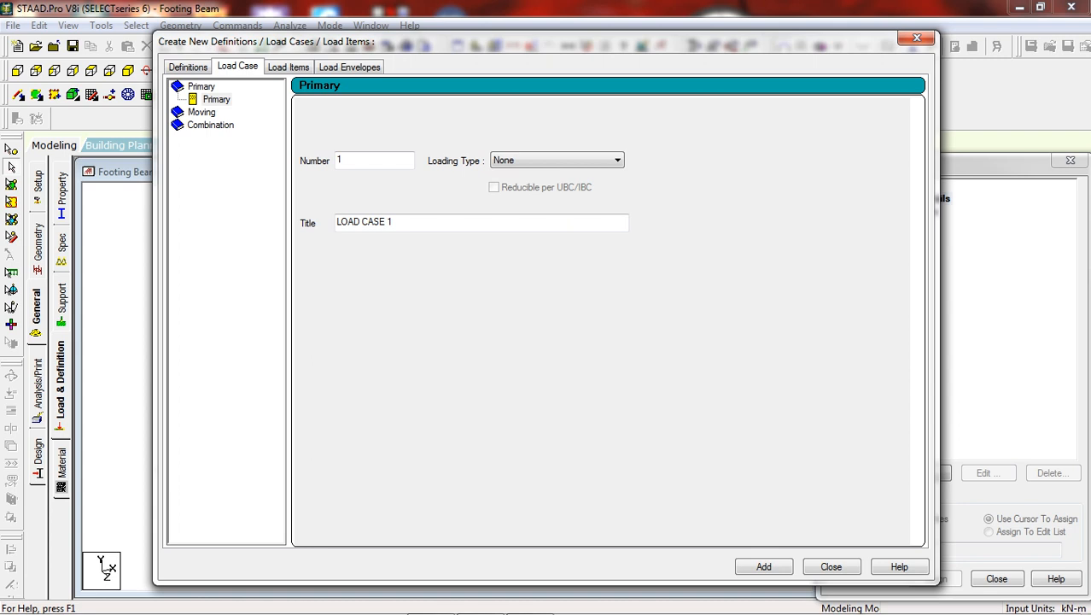
left_click_drag(396, 222, 334, 222)
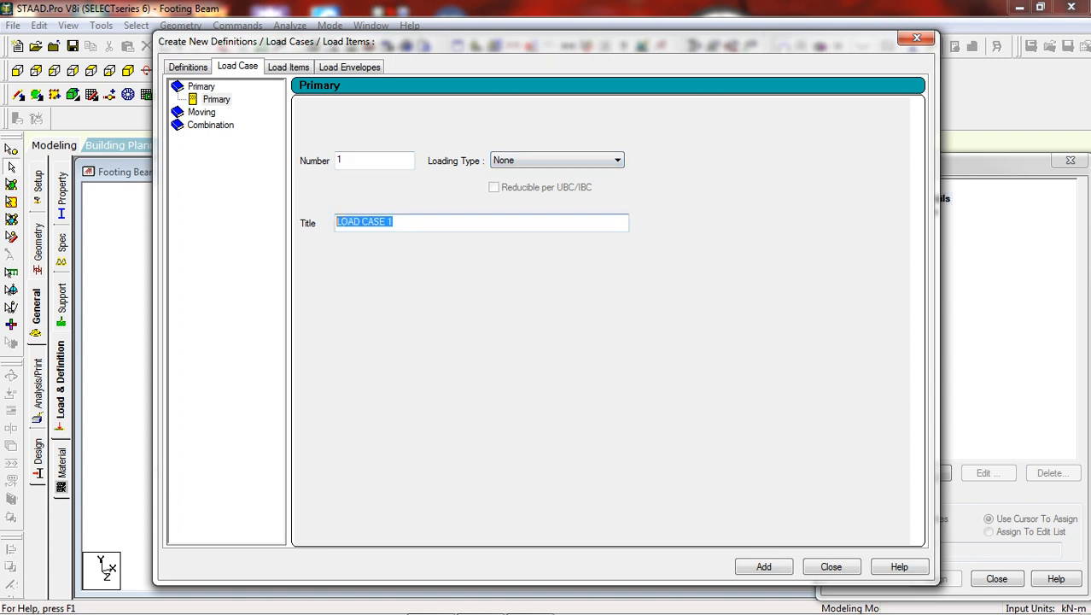
type("D")
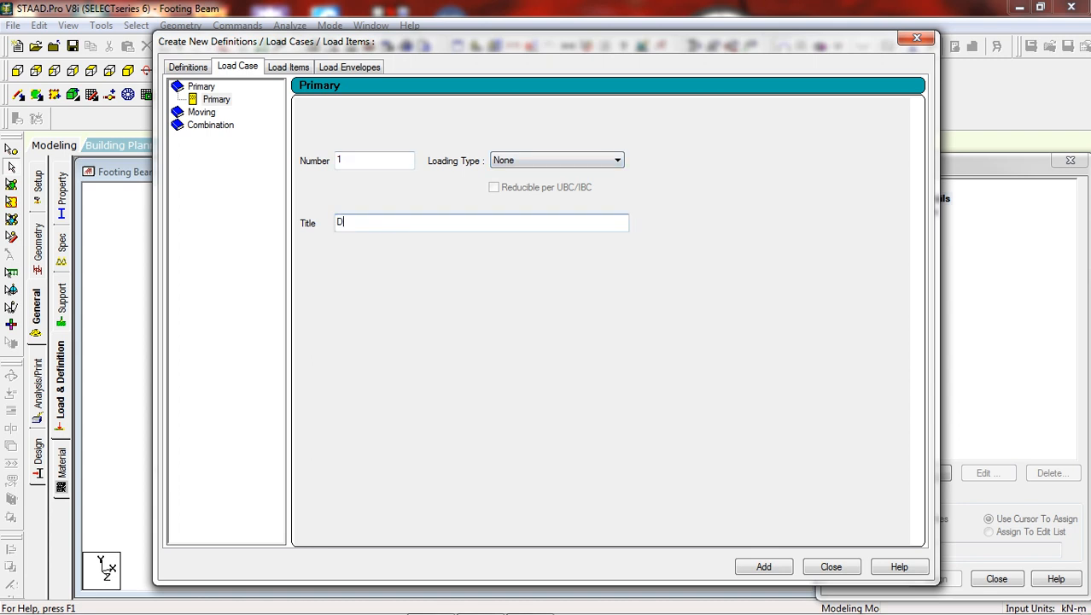
type("L")
left_click(617, 160)
left_click(506, 175)
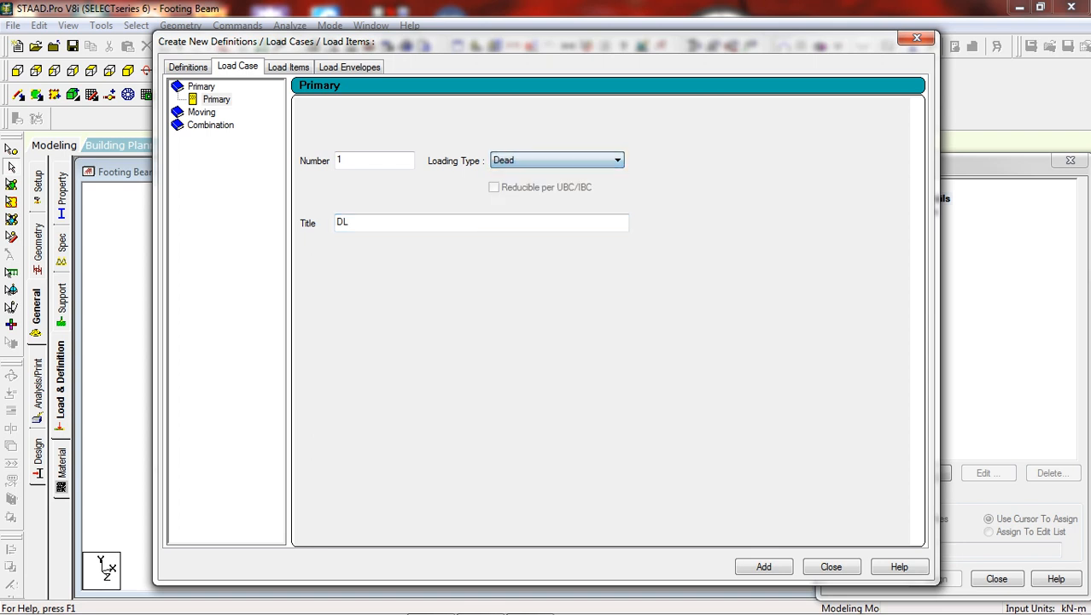
left_click(763, 567)
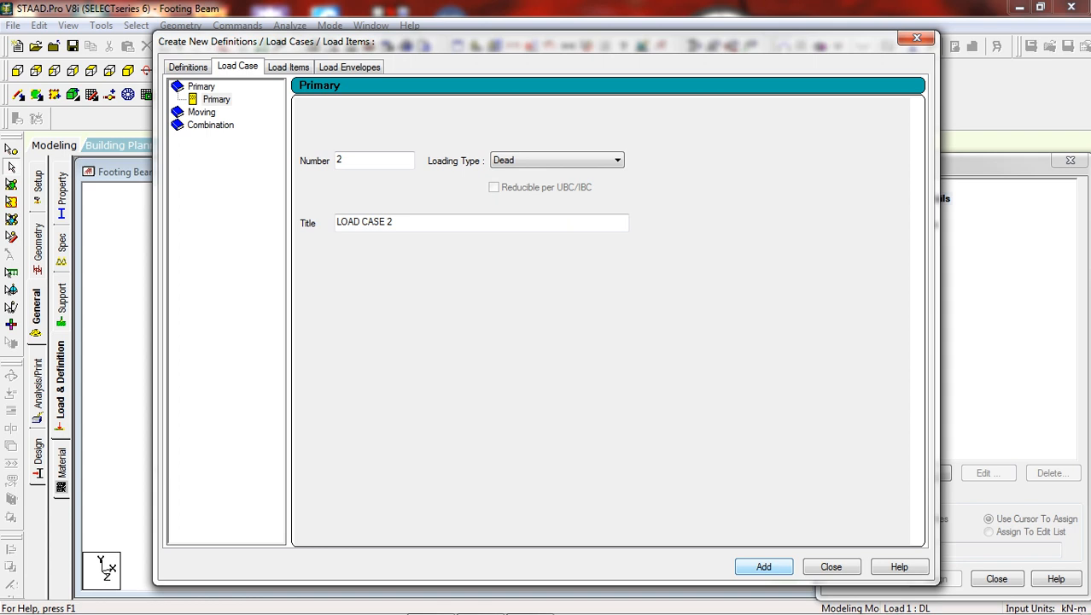
left_click(831, 566)
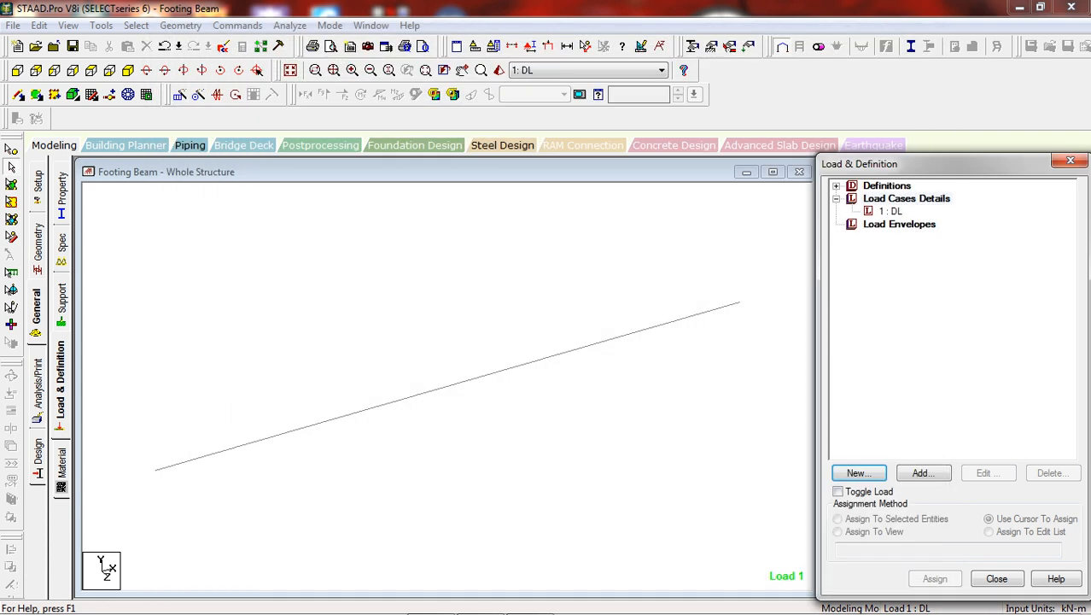
Add a nodal load of Fy -1100 kN to load case DL
left_click(891, 211)
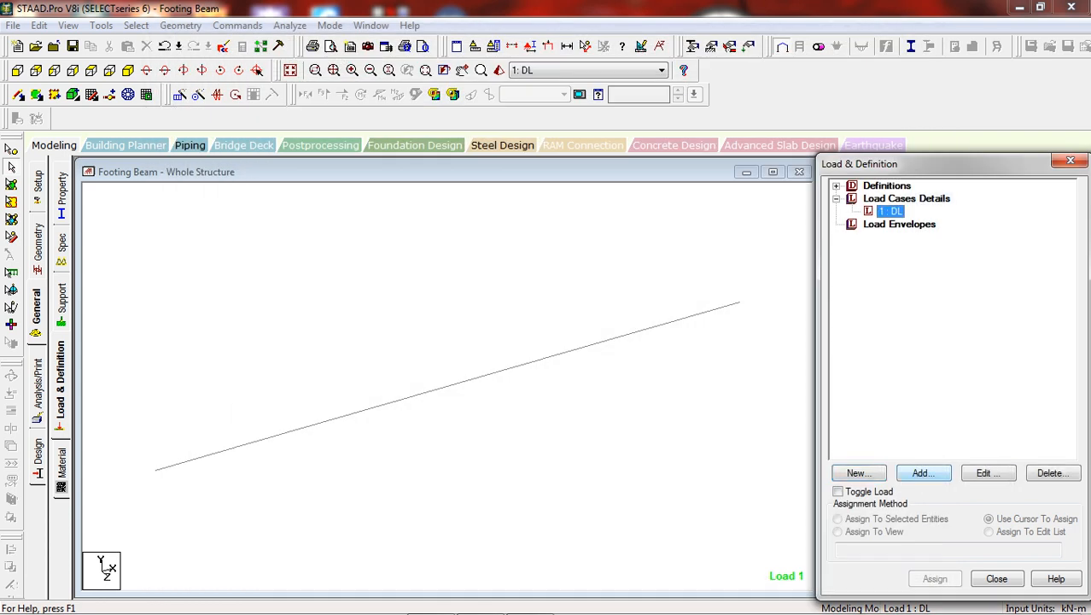
left_click(924, 473)
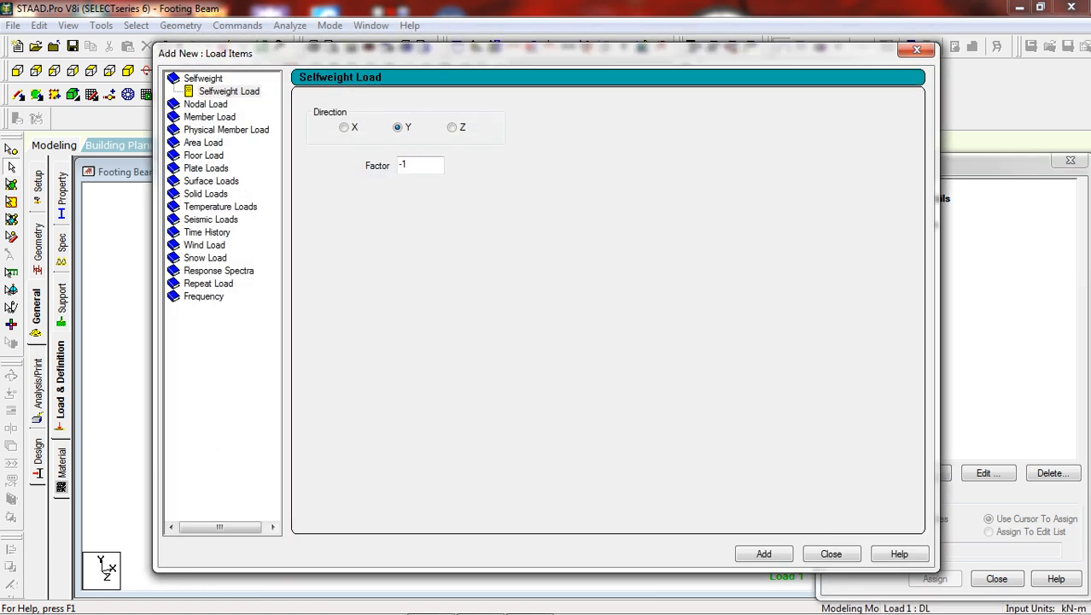
left_click(206, 104)
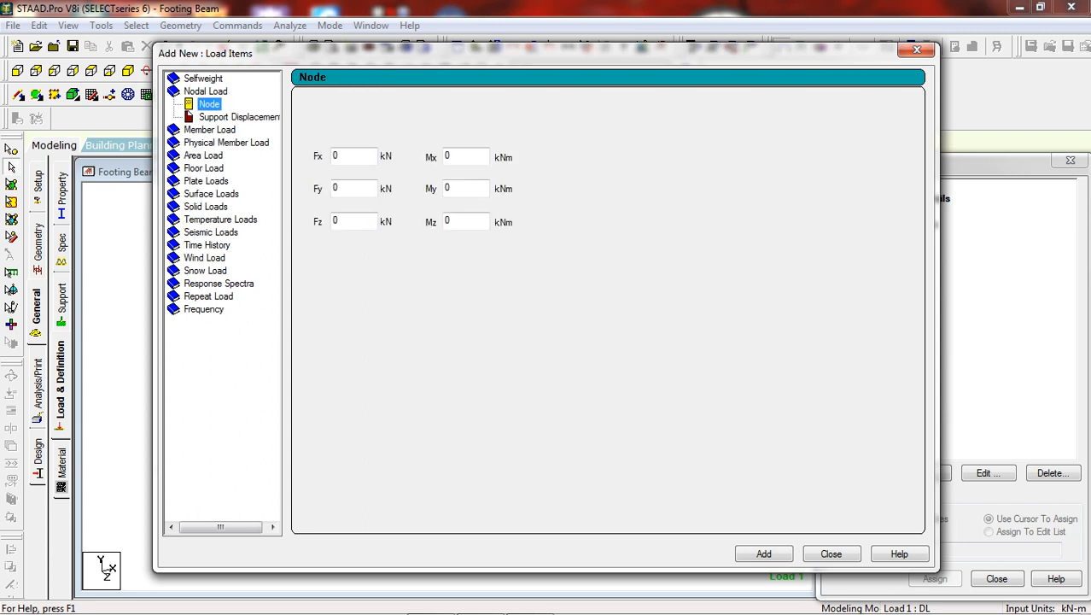
double_click(340, 188)
type("-1100")
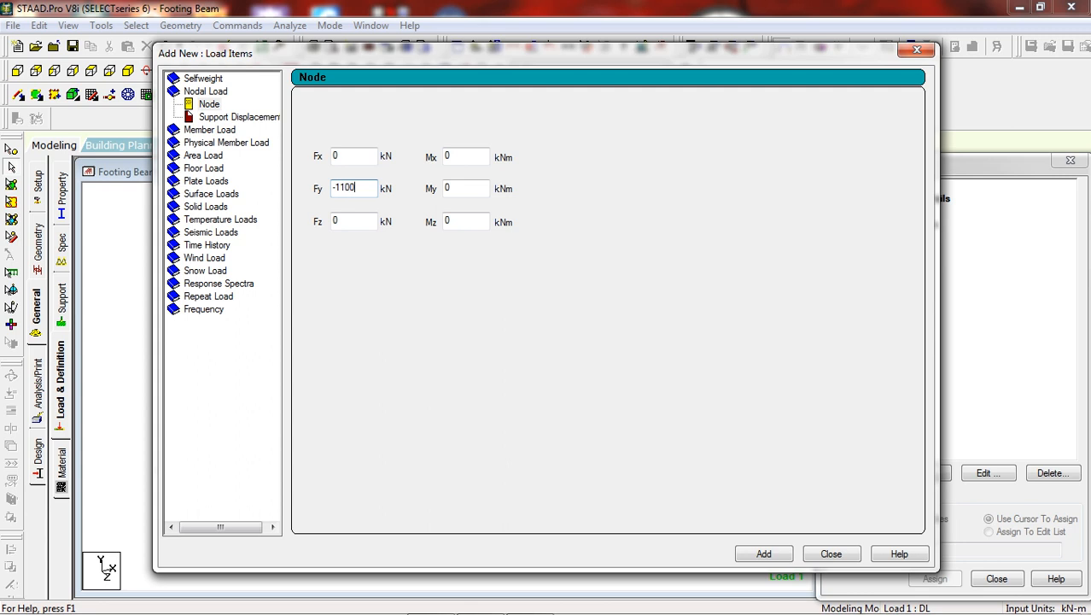
left_click(763, 553)
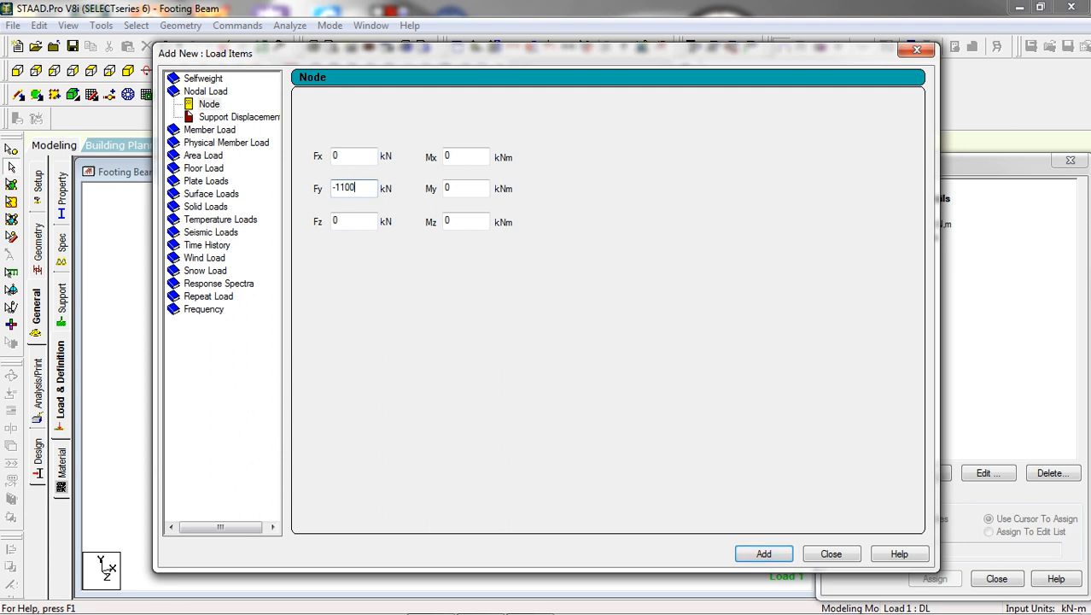
Add a second nodal load of Fy -1150 kN to load case DL and finish adding load items
key("BackSpace")
key("BackSpace")
type("50")
left_click(763, 553)
left_click(831, 553)
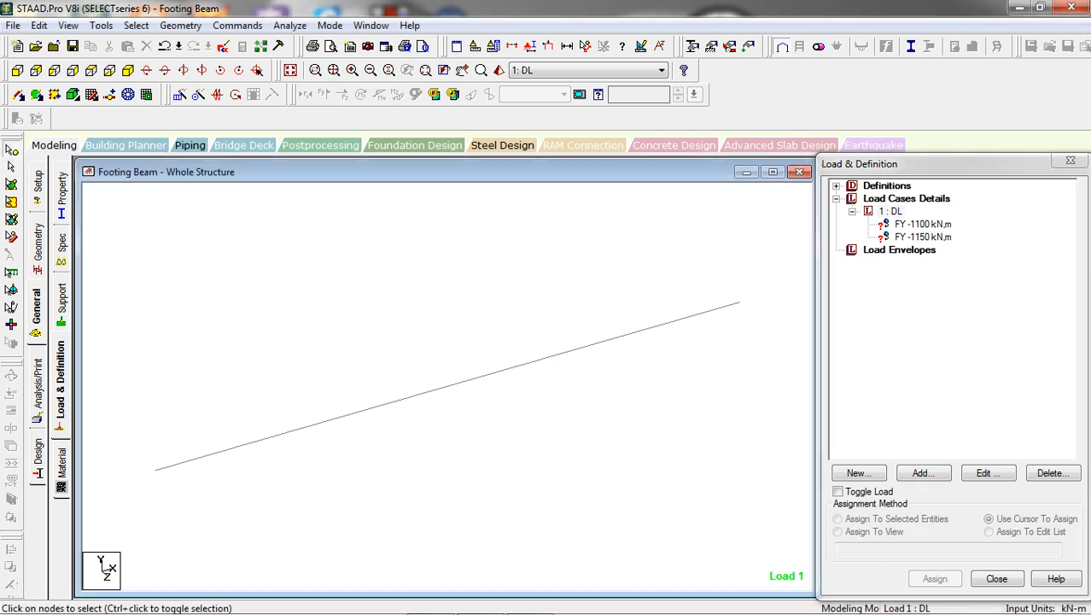
Assign the FY -1100 kN load to the selected node at X 1.5 m
left_click(923, 224)
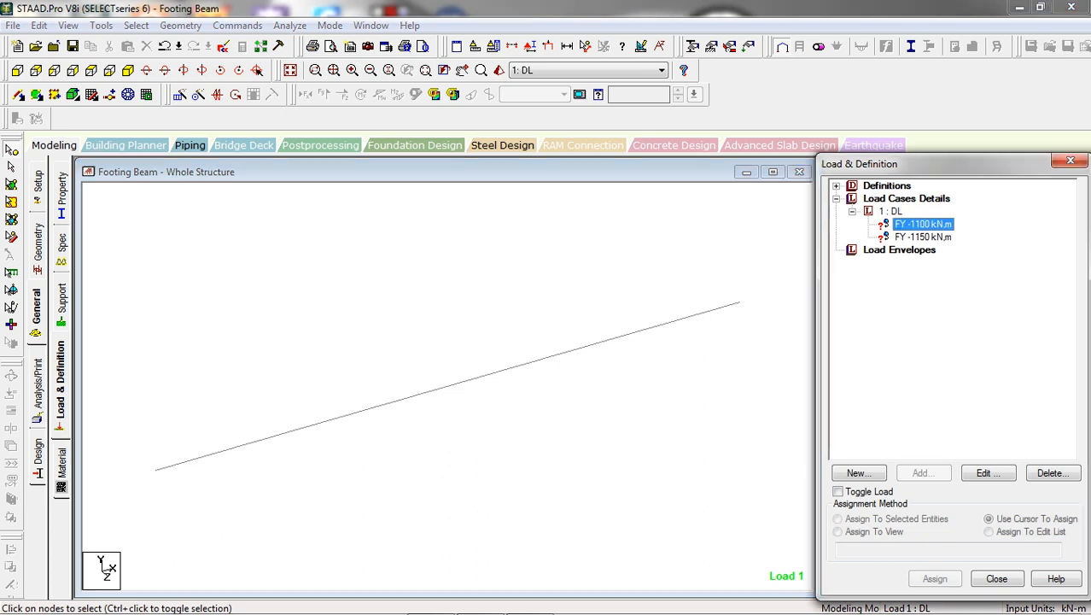
left_click_drag(223, 383, 311, 501)
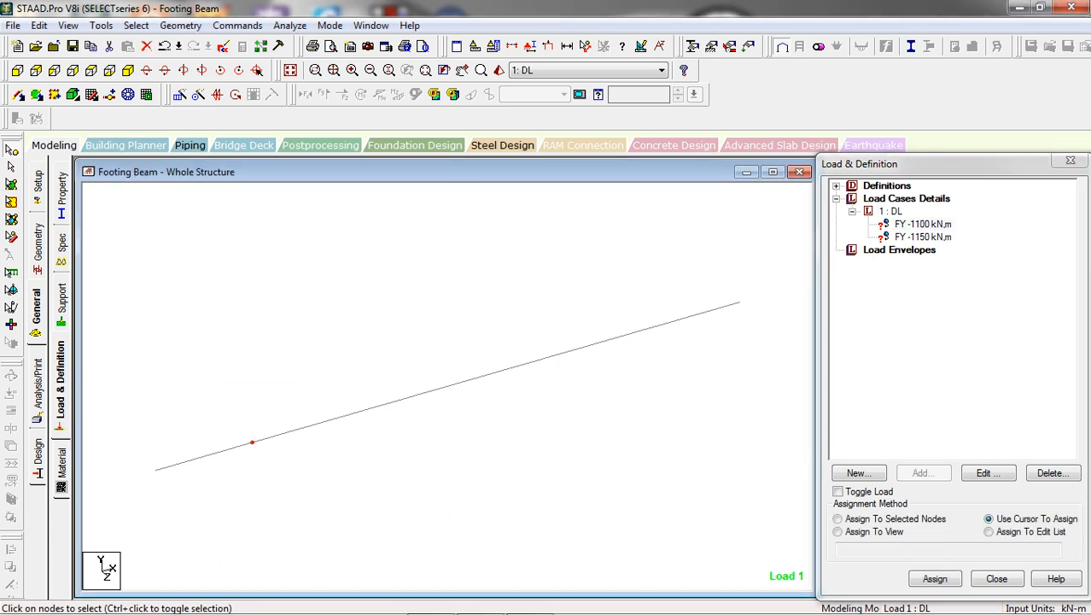
left_click(837, 518)
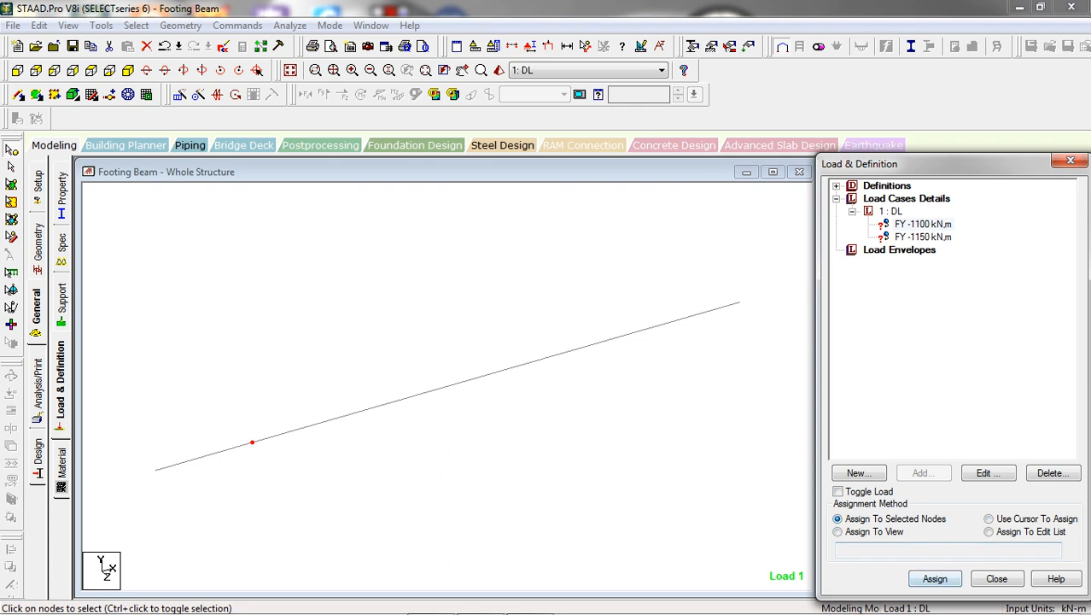
left_click(935, 578)
left_click(970, 418)
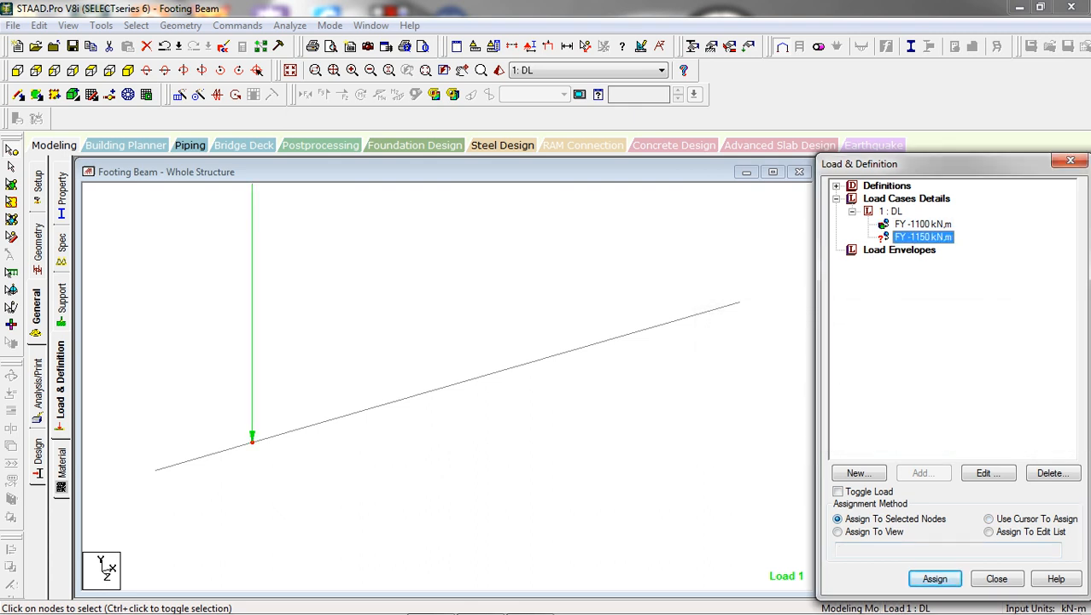
Assign the FY -1150 kN load to the selected node at X 7.5 m and close the load definitions
left_click(642, 330)
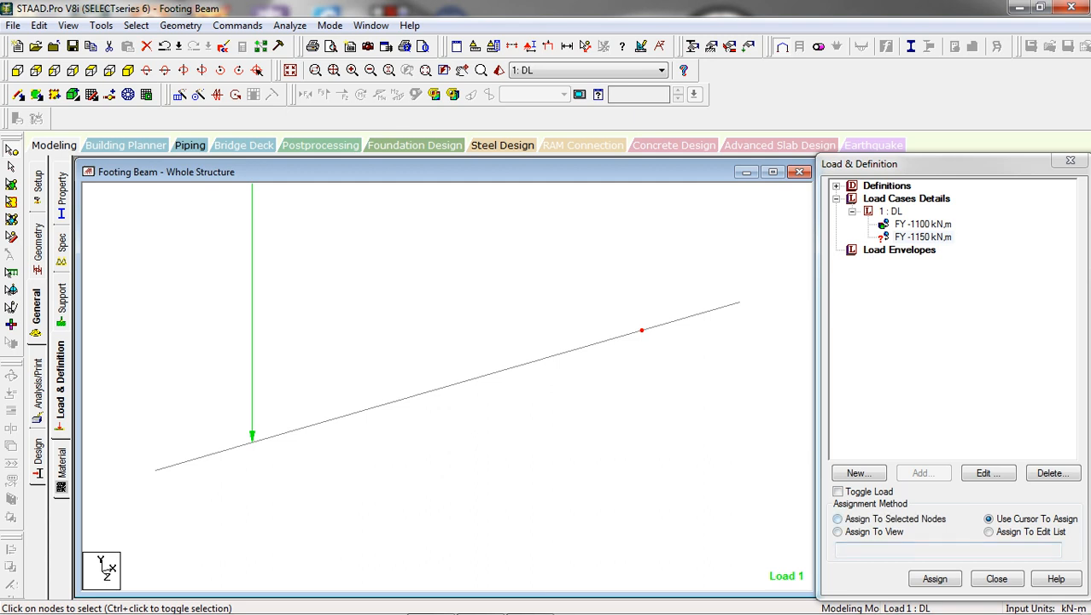
left_click(838, 518)
left_click(935, 579)
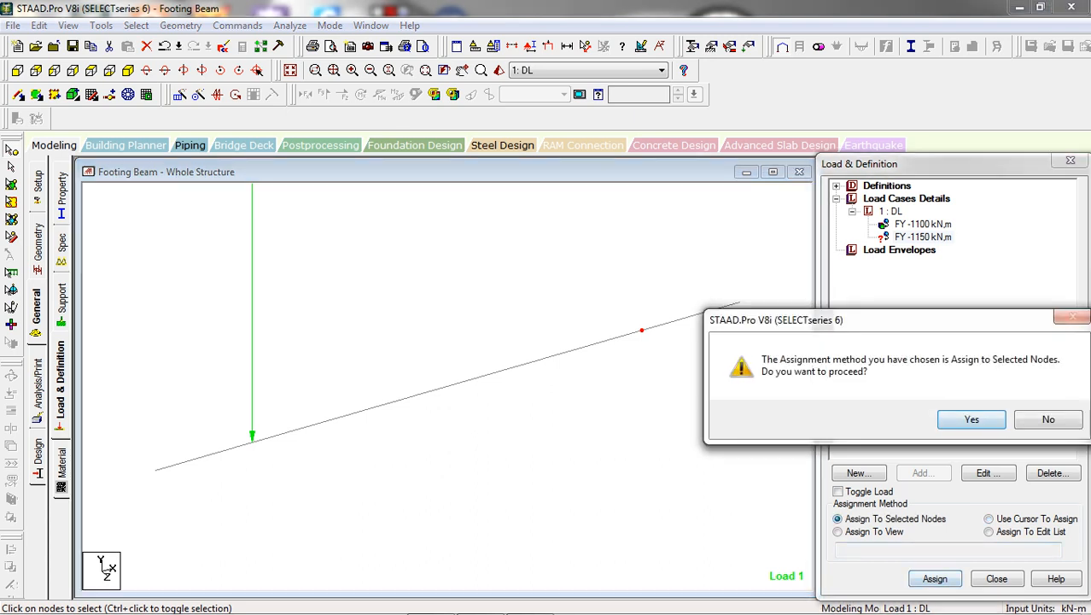
key("Return")
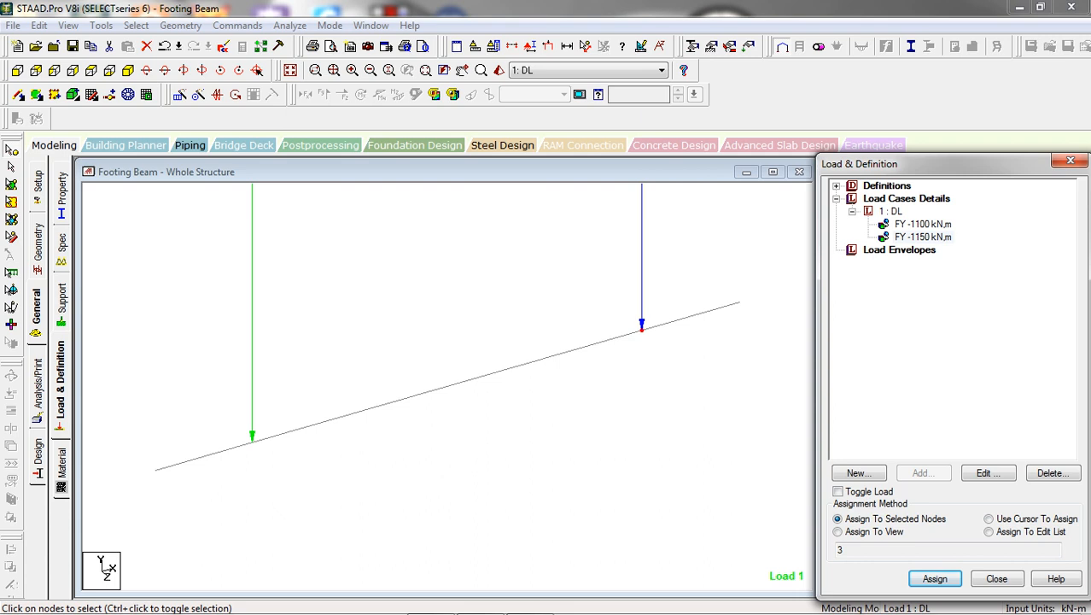
left_click(1070, 161)
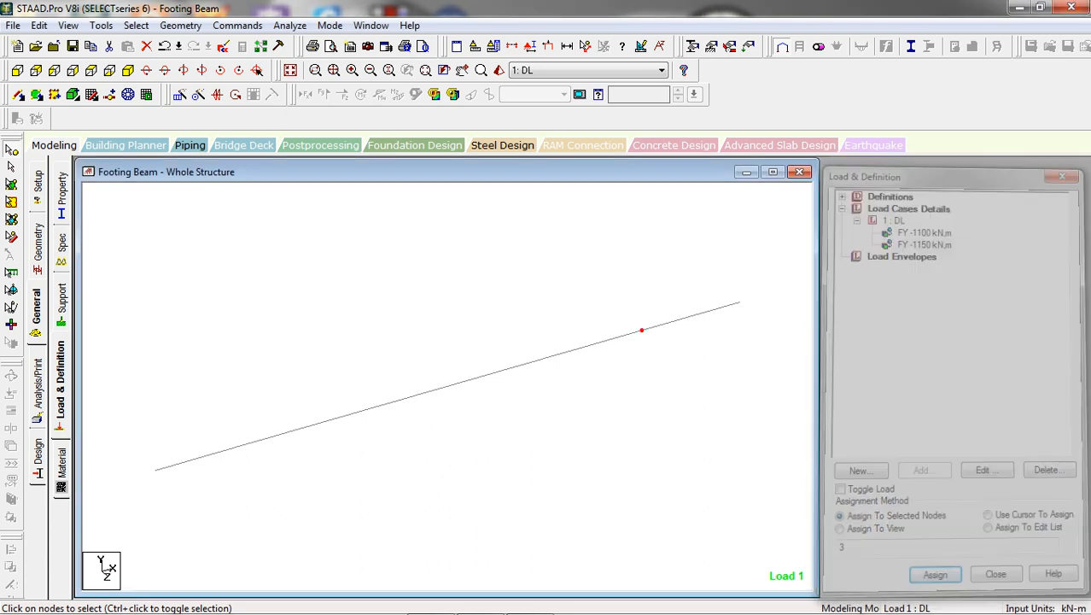
Switch from node to beam selection and select the 1.5 m beam starting at the origin
left_click(11, 168)
key("Escape")
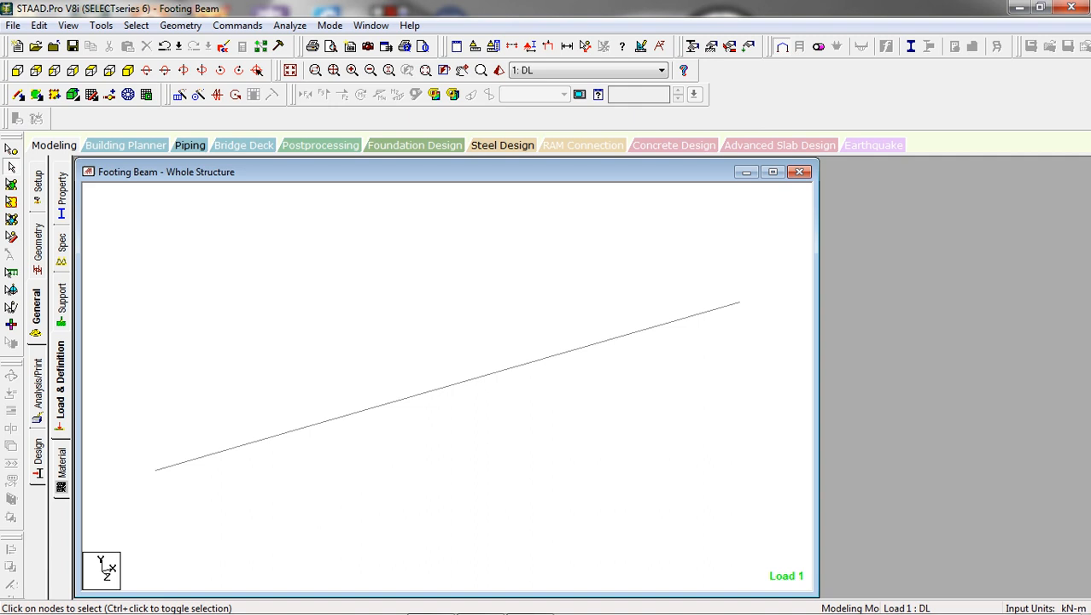
left_click(447, 386)
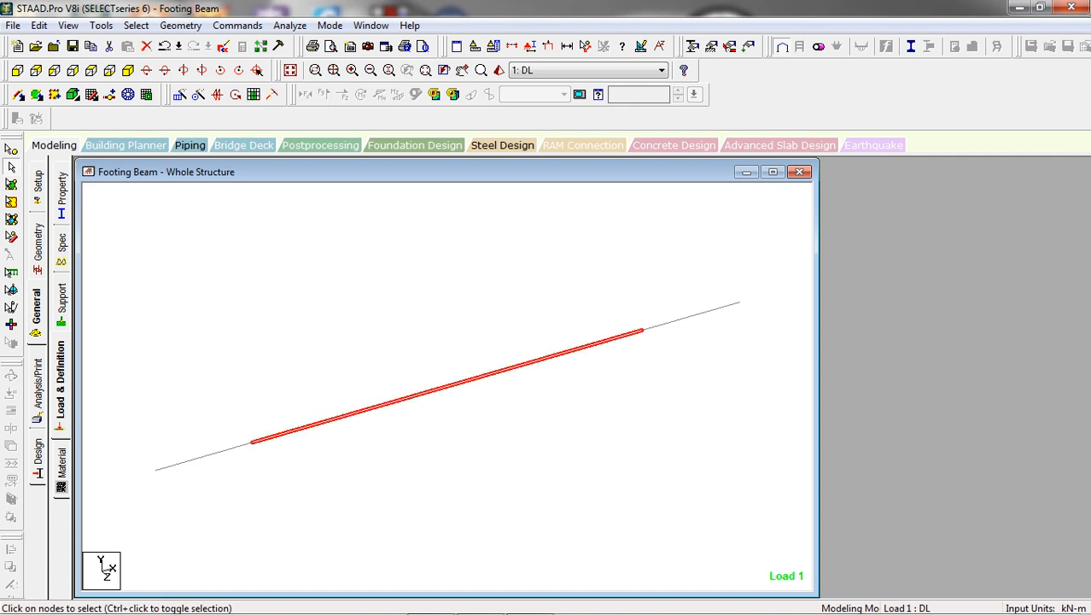
key("Escape")
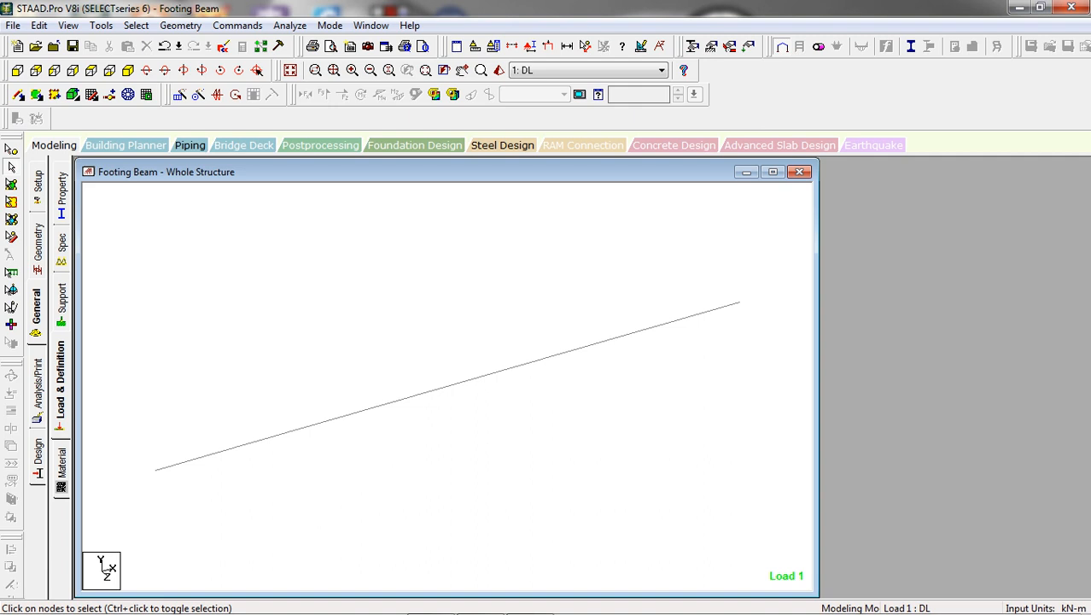
left_click(205, 455)
left_click(180, 24)
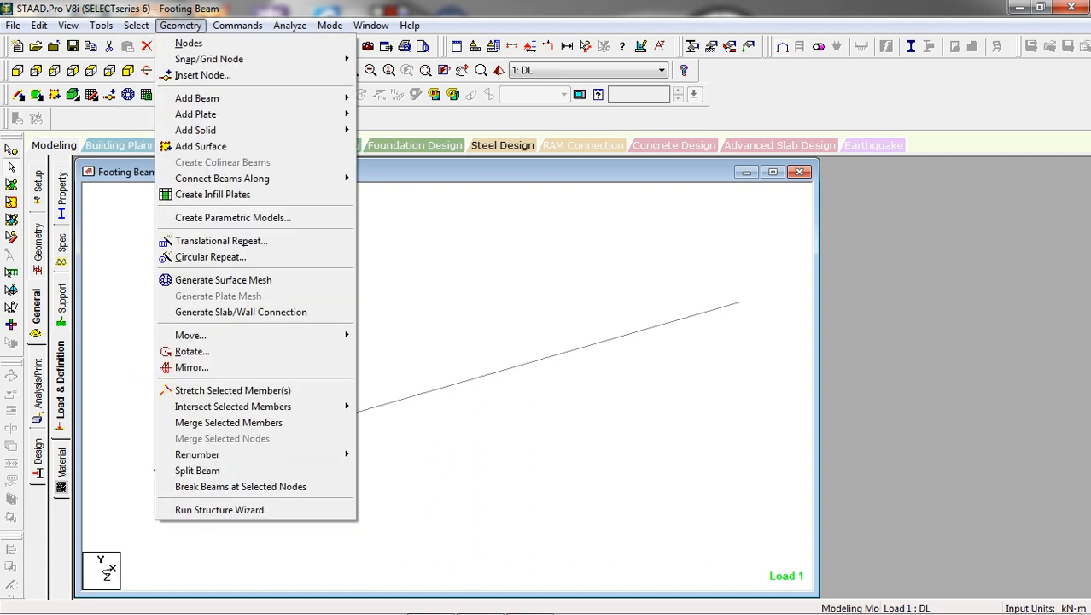
mouse_move(237, 26)
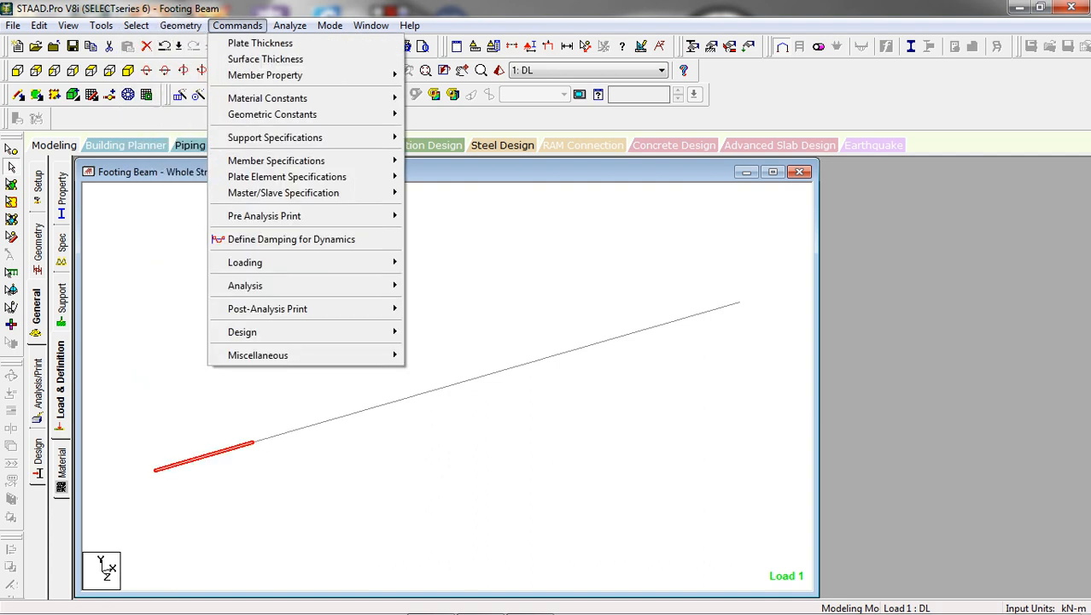
left_click(238, 26)
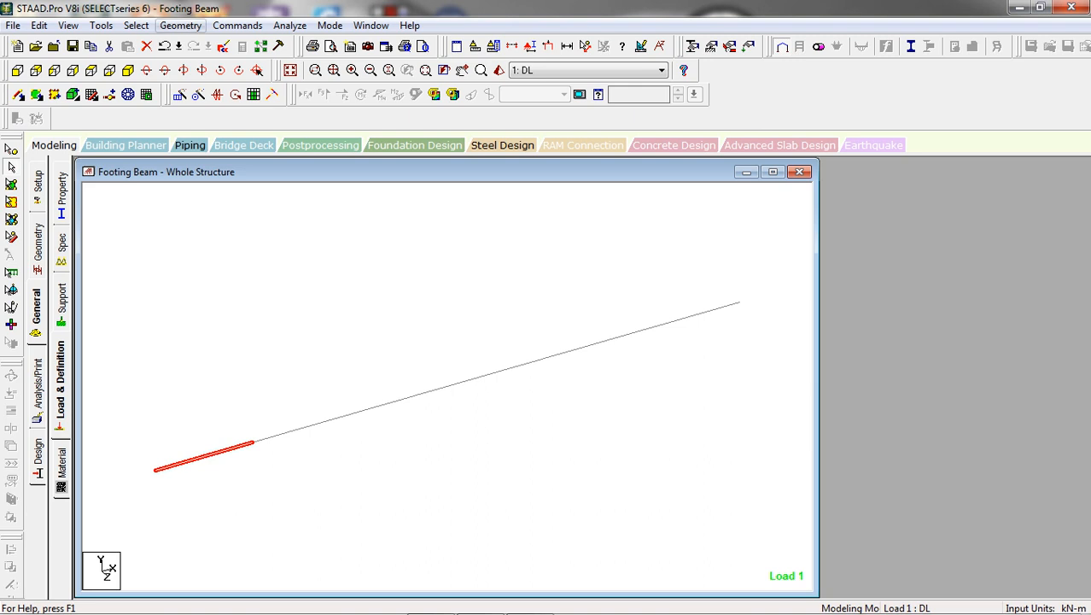
left_click(101, 24)
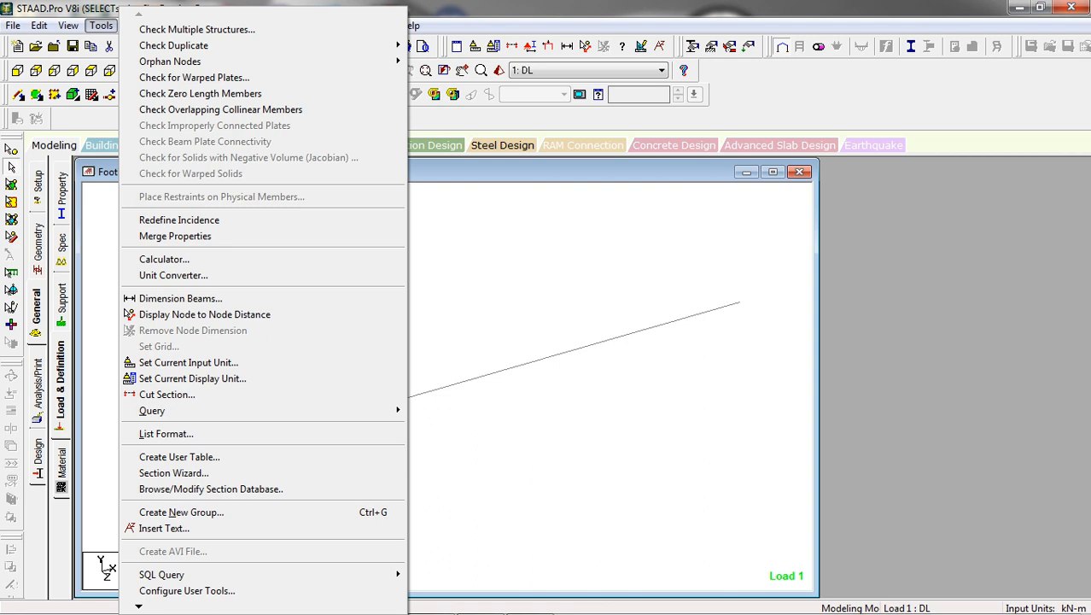
mouse_move(68, 25)
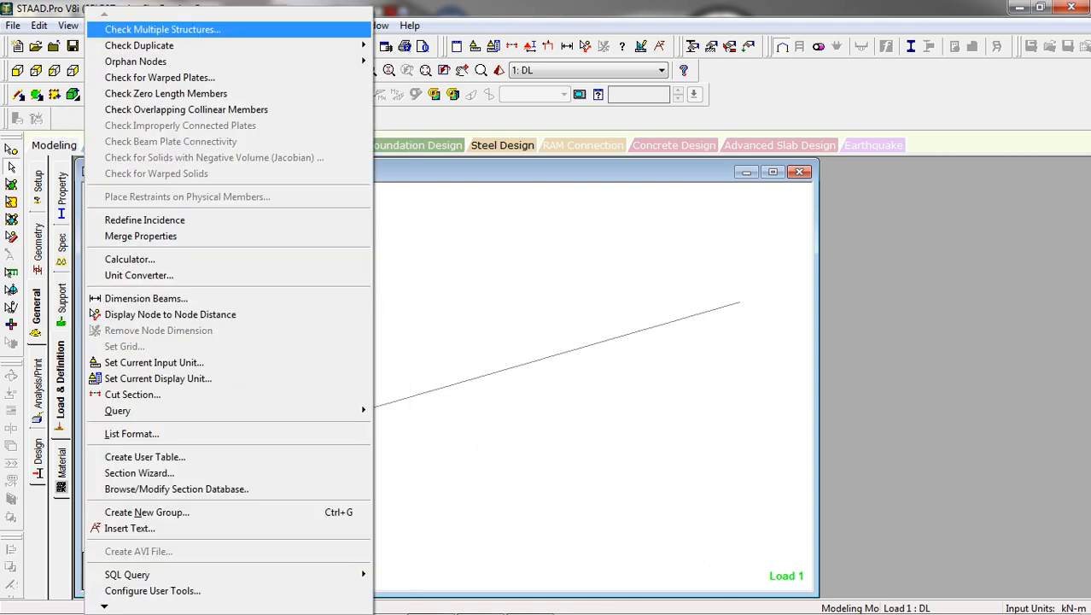
key("Escape")
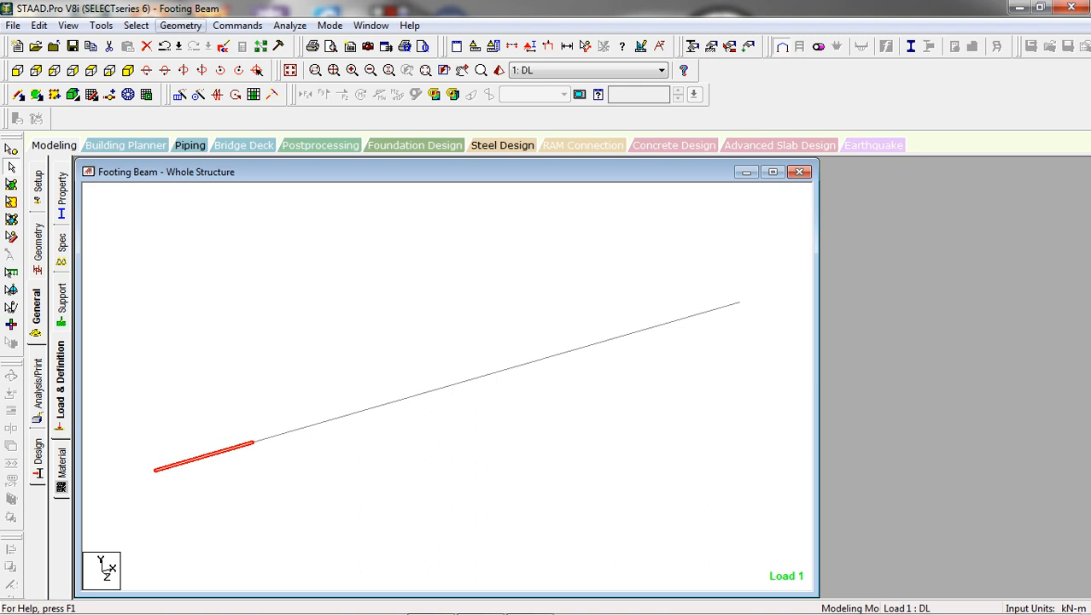
Split the selected 1.5 m beam by inserting 5 evenly spaced nodes
left_click(181, 24)
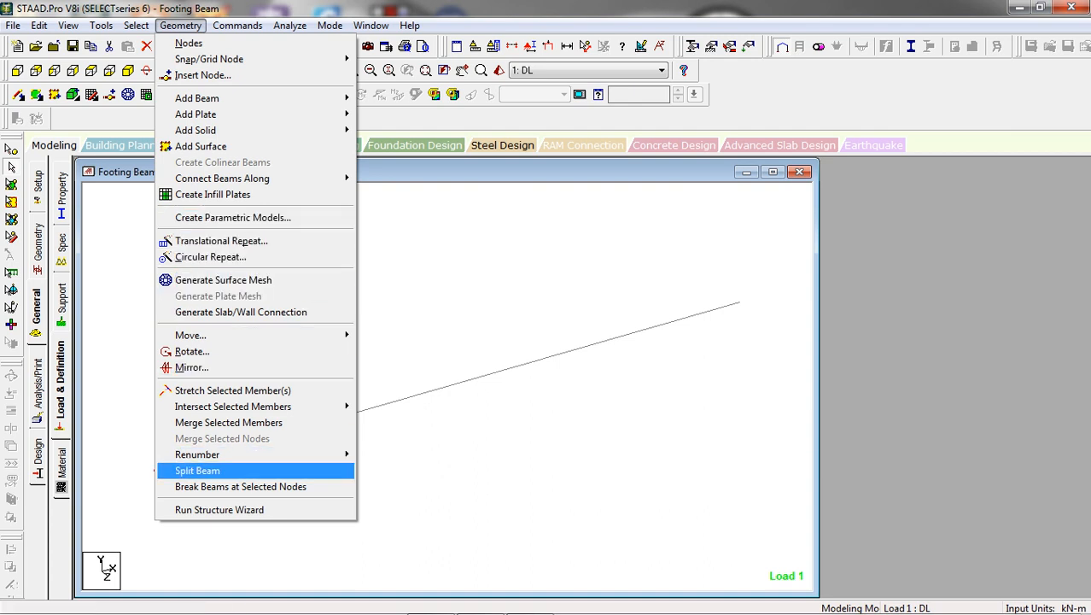
left_click(197, 471)
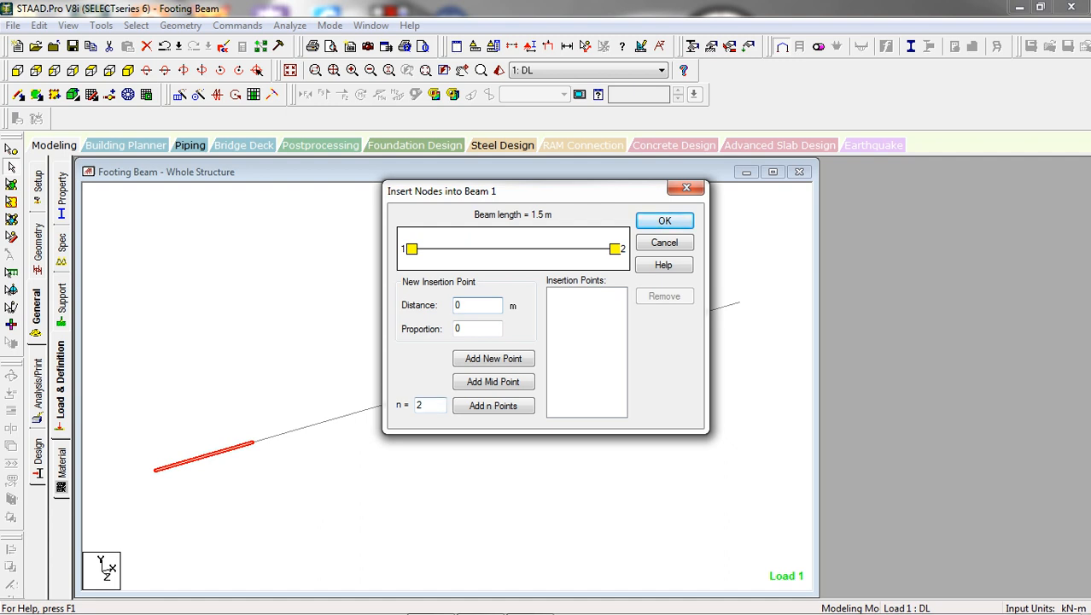
double_click(424, 405)
type("5")
key("Return")
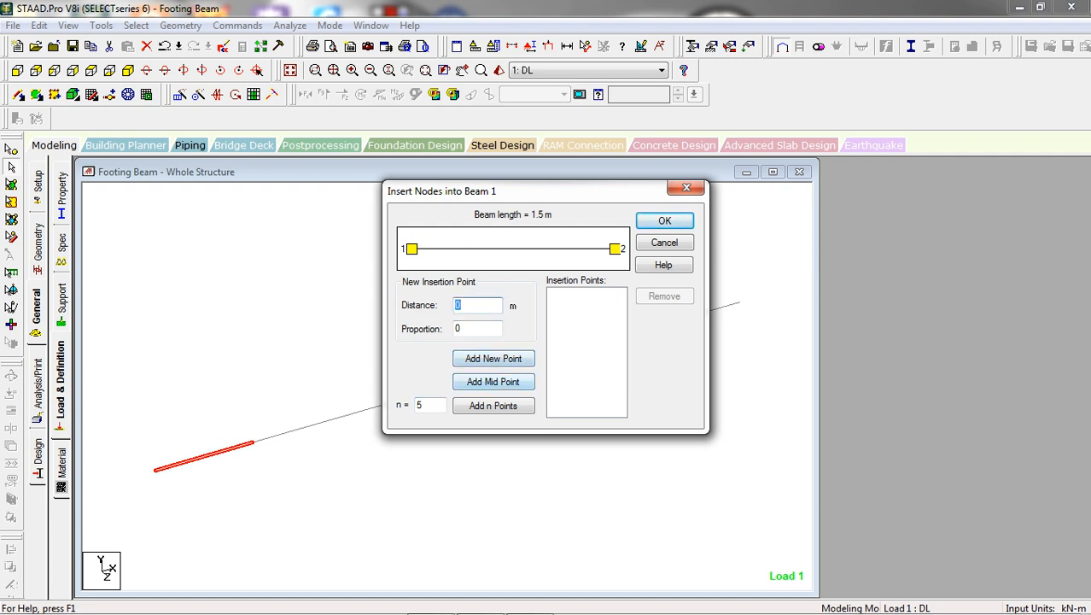
left_click(494, 406)
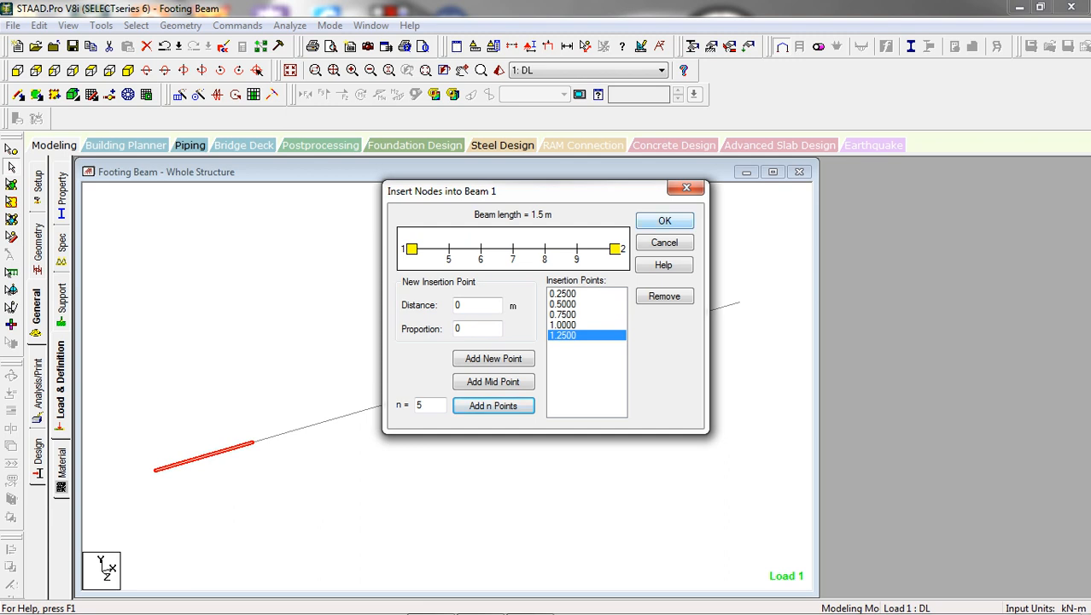
key("Return")
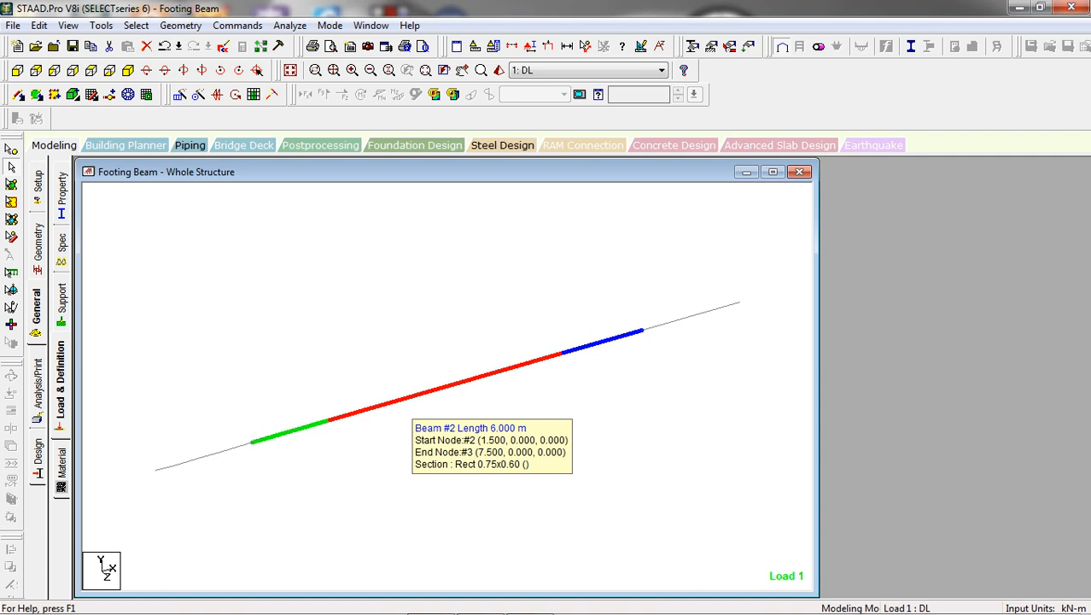
Split the 6 m middle beam by inserting 23 evenly spaced nodes
left_click(411, 397)
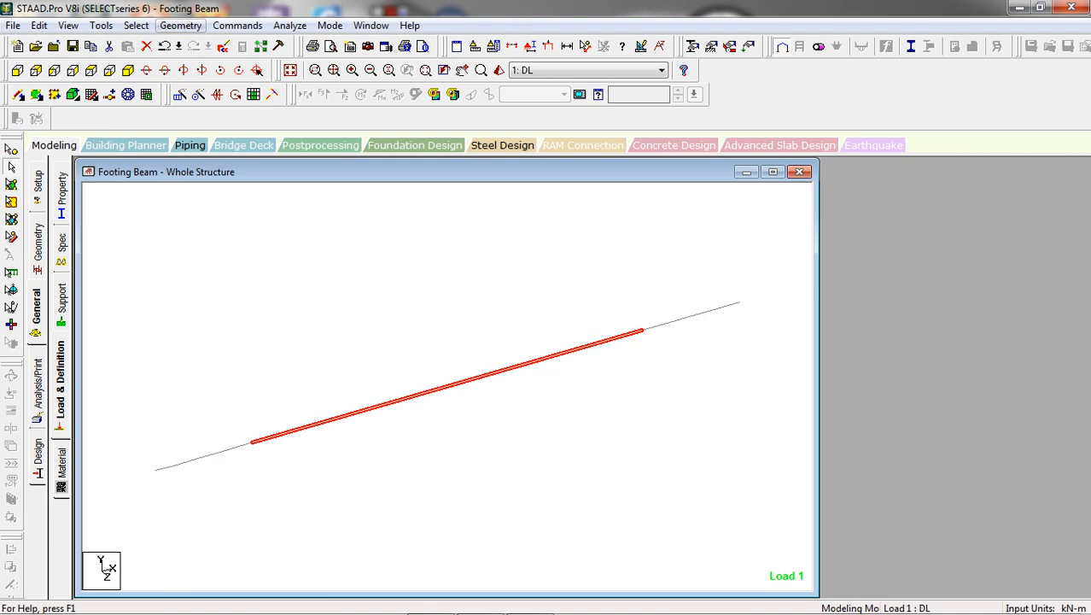
left_click(180, 26)
key("Return")
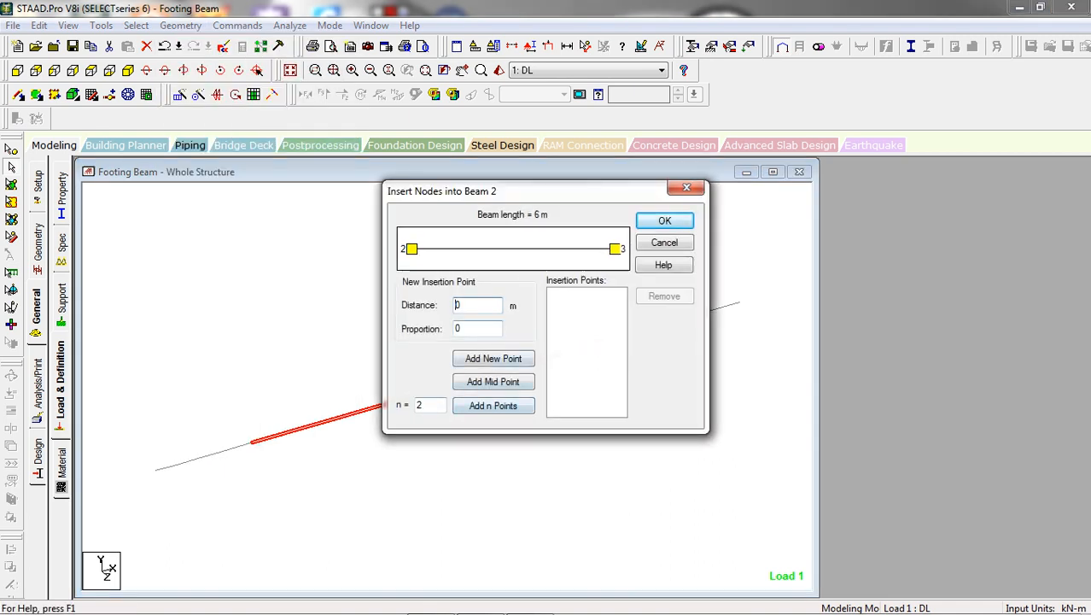
left_click_drag(546, 192, 411, 45)
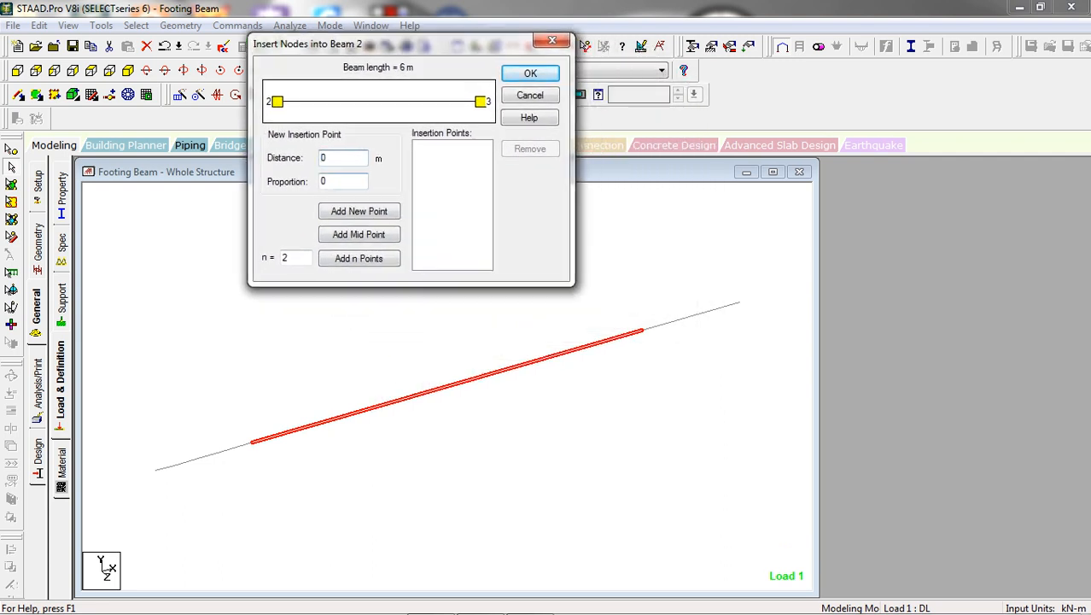
left_click(296, 258)
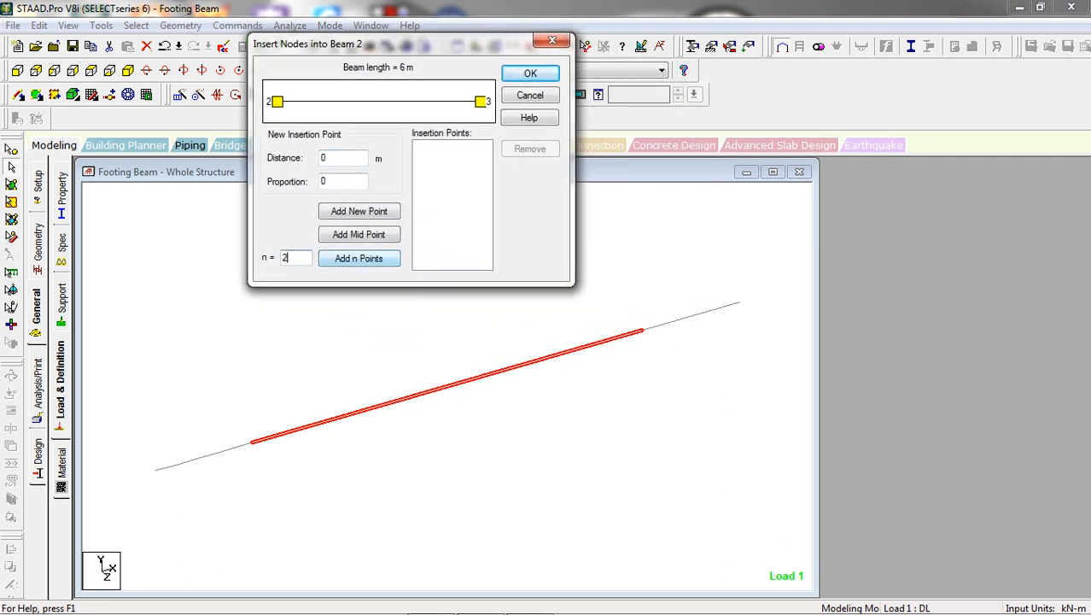
type("3")
left_click(359, 258)
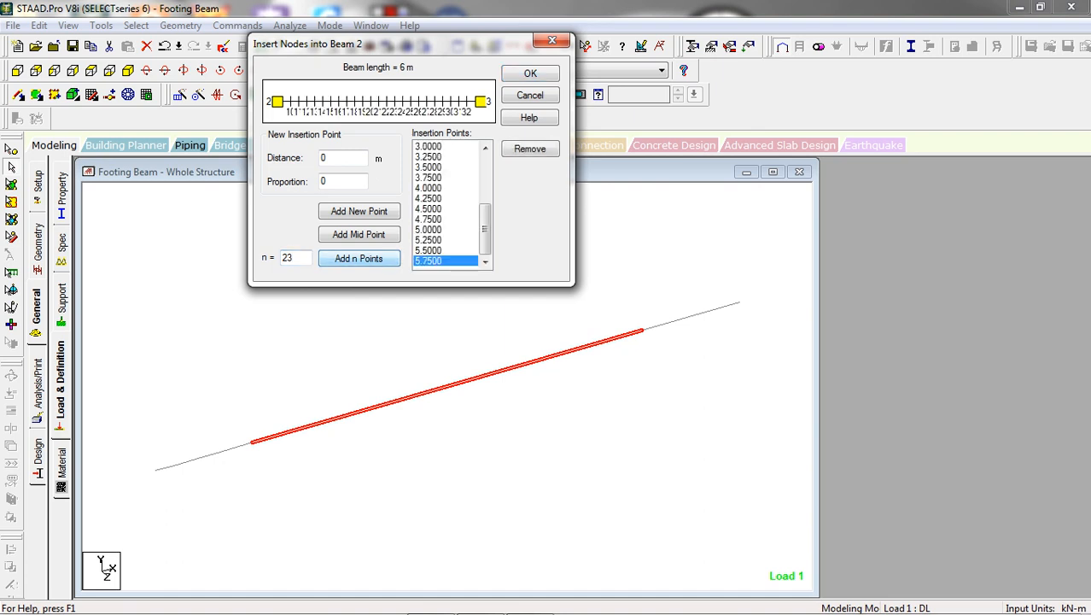
key("Return")
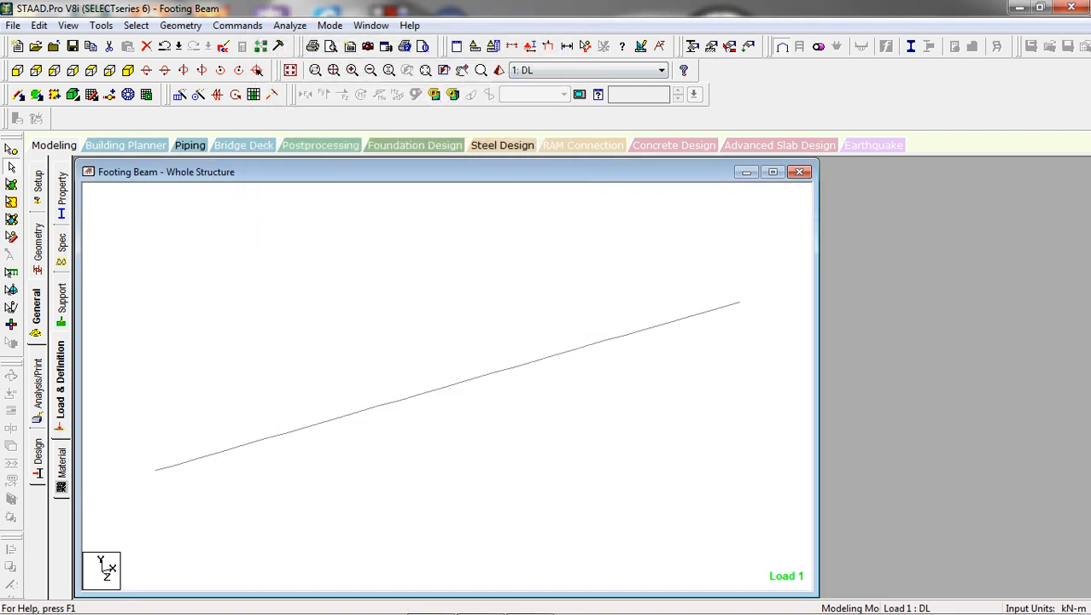
Split the 1.5 m beam at the far end from the origin by inserting 5 evenly spaced nodes
left_click(690, 316)
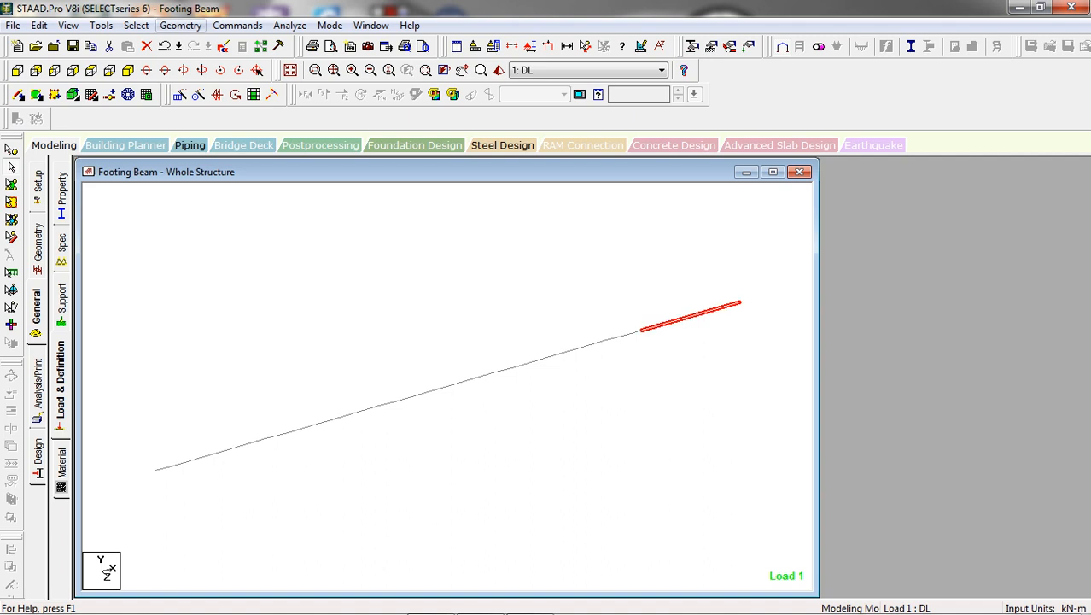
left_click(180, 25)
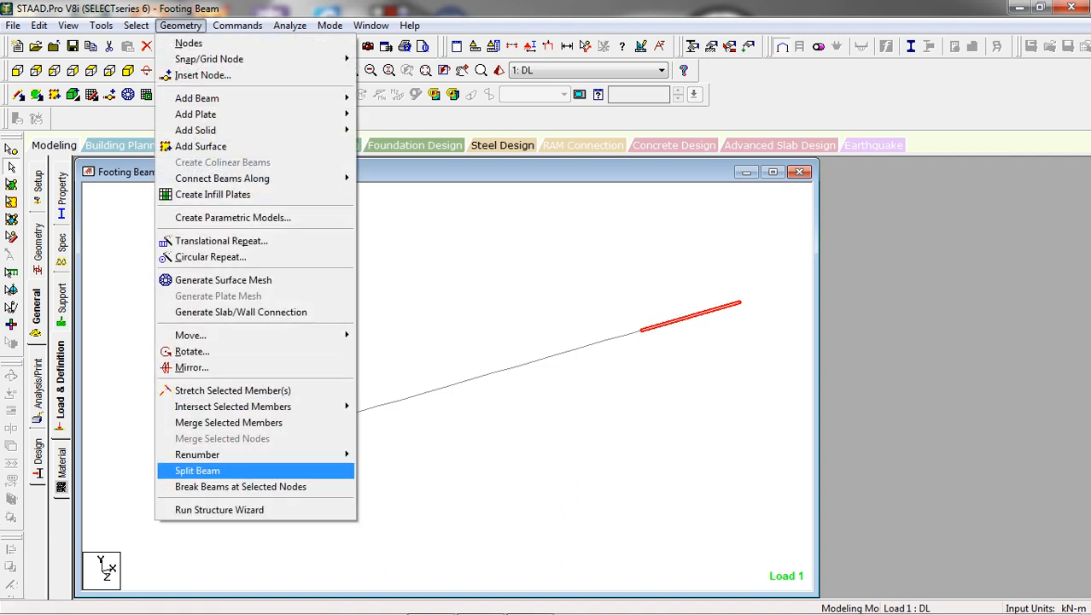
left_click(197, 470)
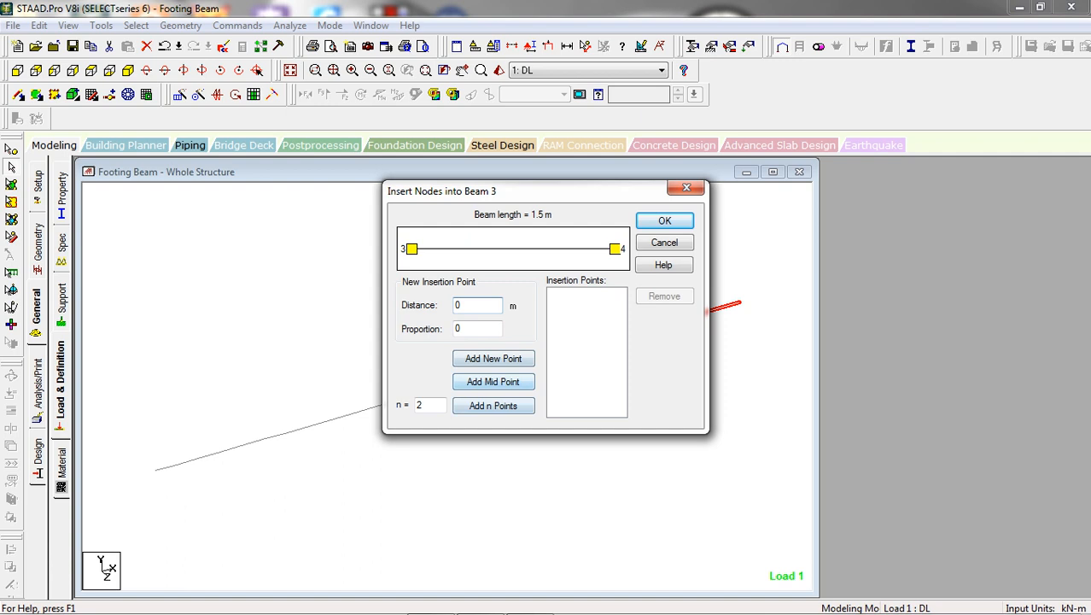
double_click(419, 406)
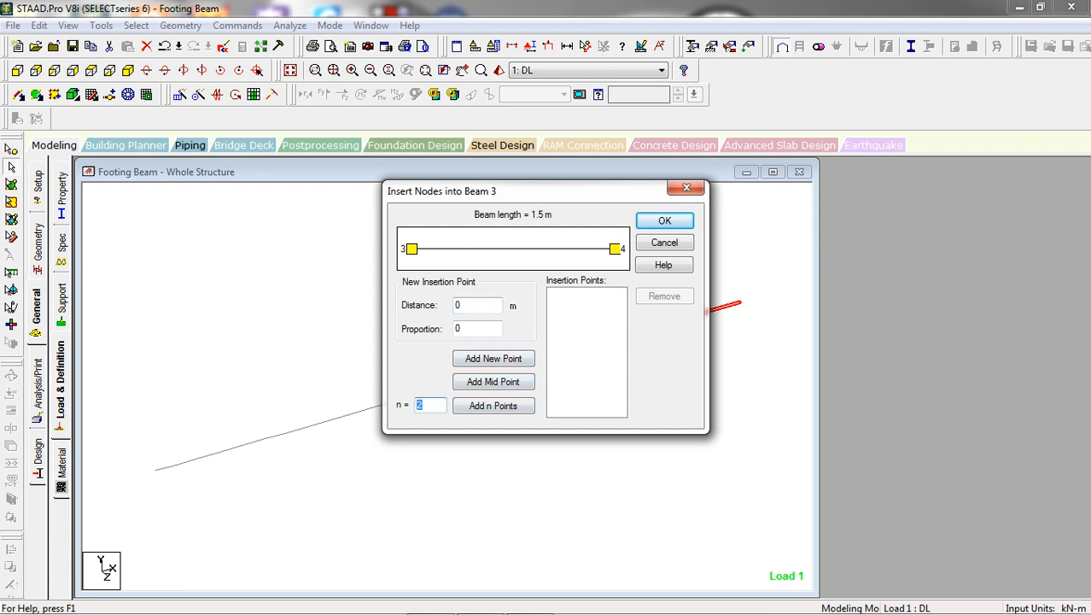
type("5")
left_click(494, 405)
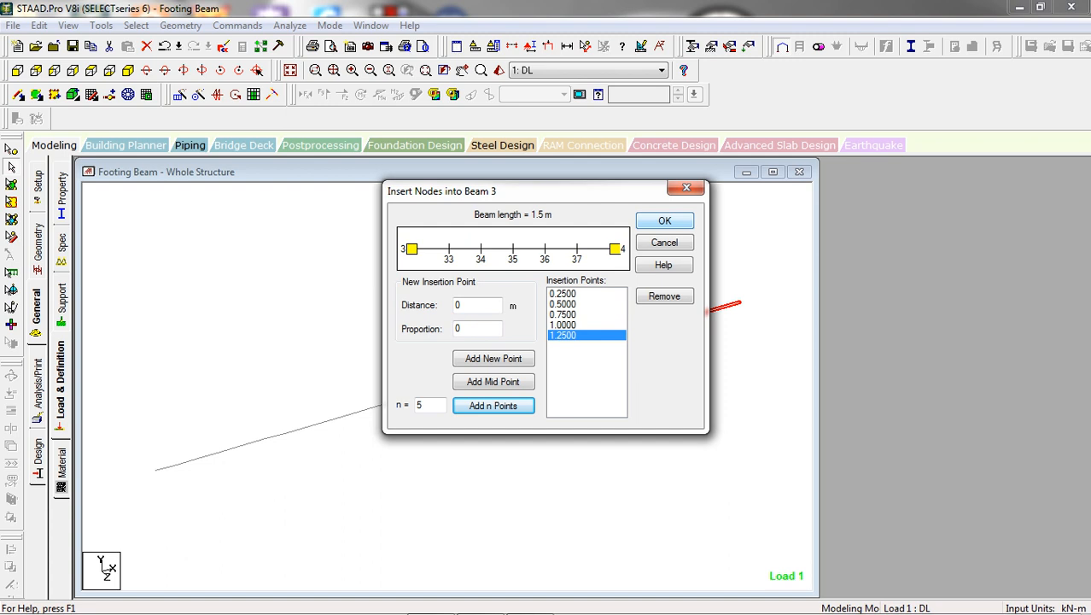
left_click(664, 221)
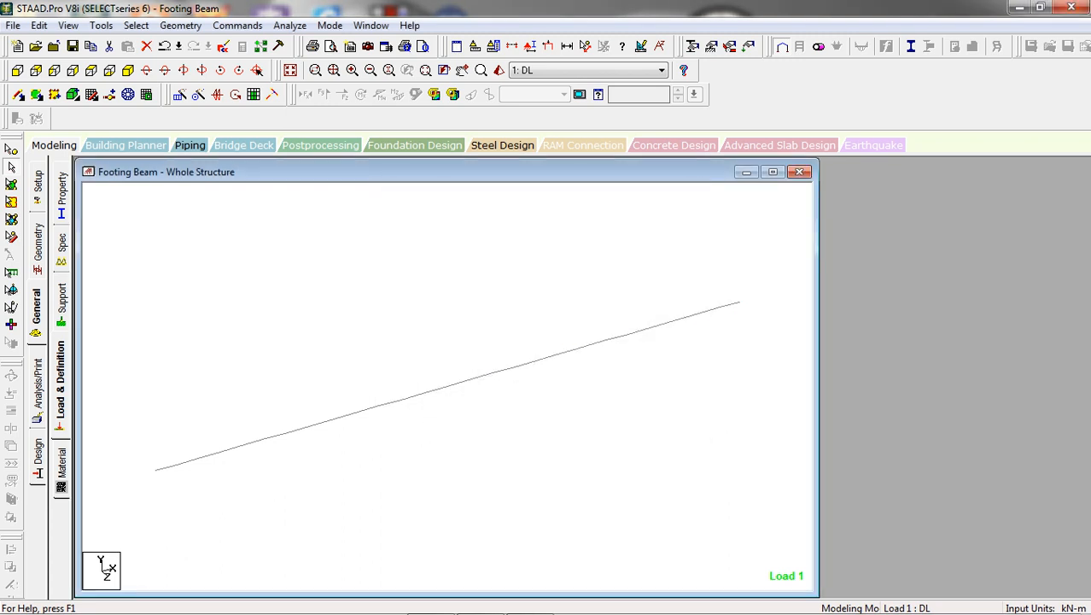
Check the DL nodal loads and the section property assignments along the split beam
left_click(748, 46)
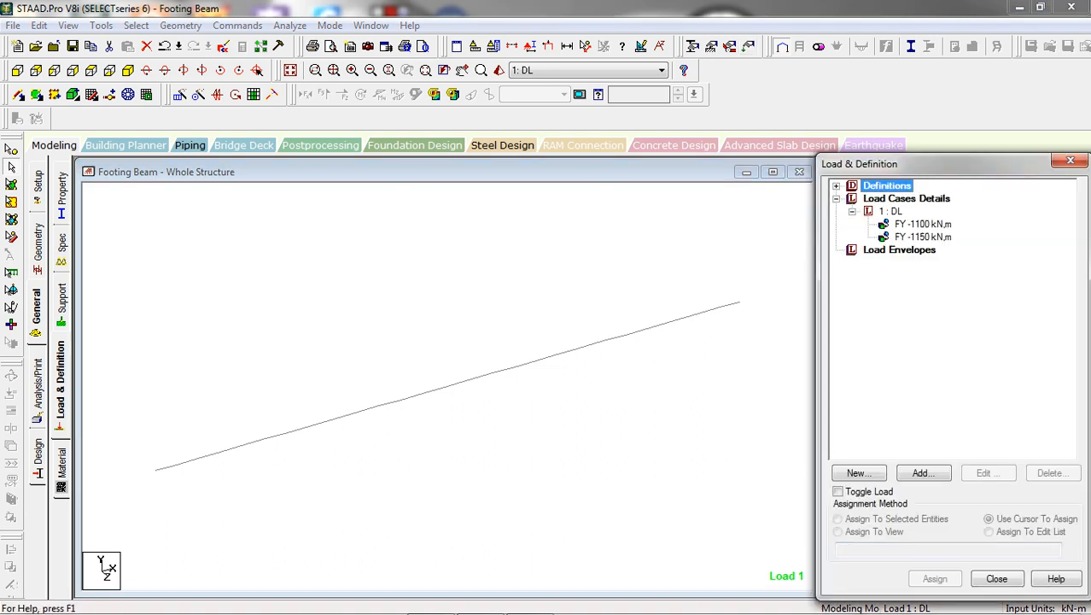
left_click(923, 224)
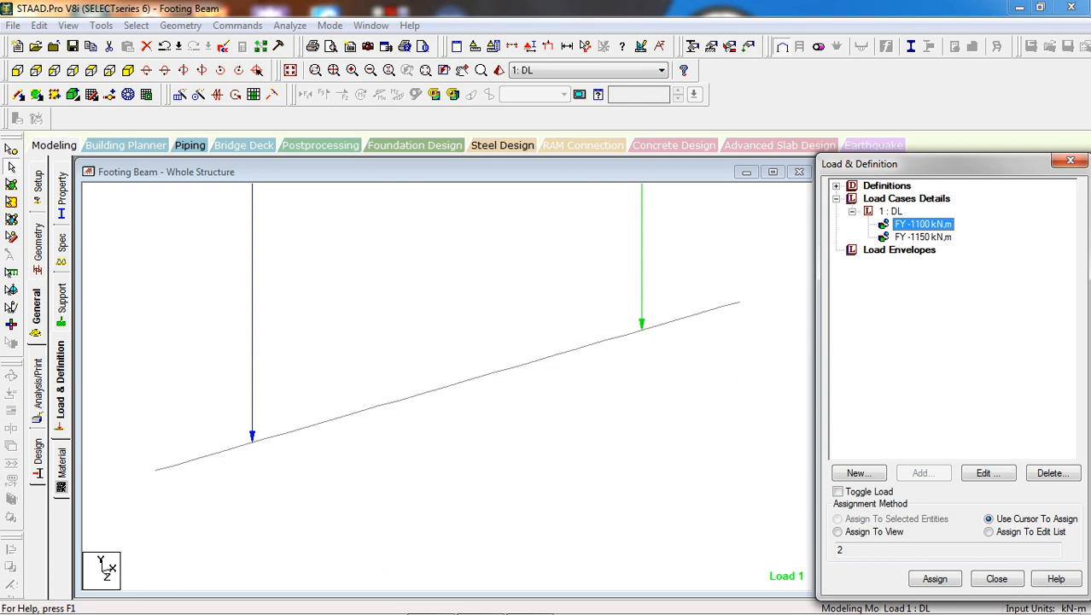
left_click(402, 248)
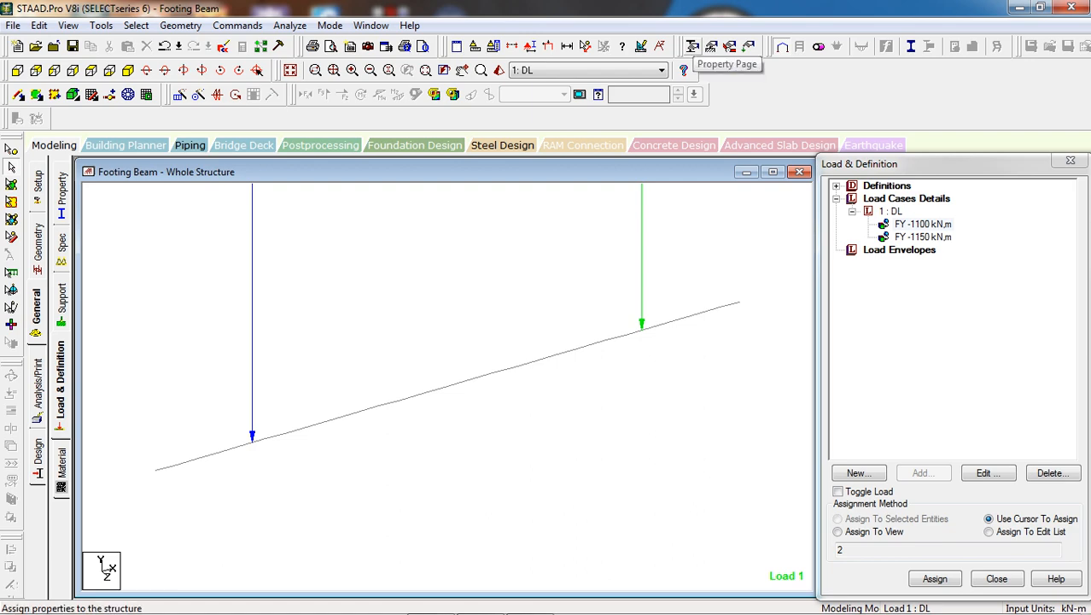
left_click(693, 46)
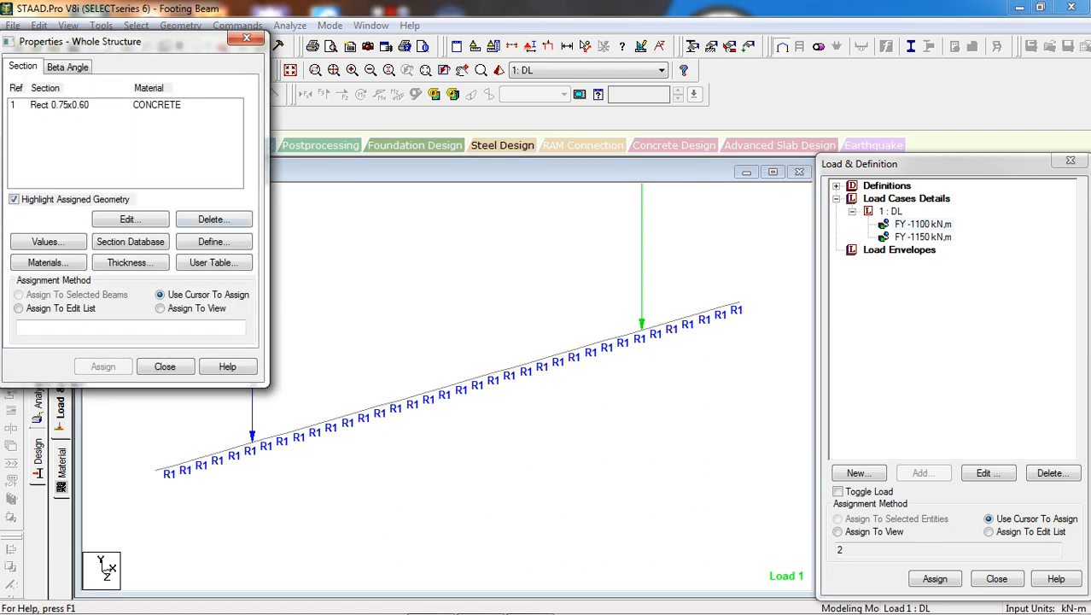
left_click(164, 366)
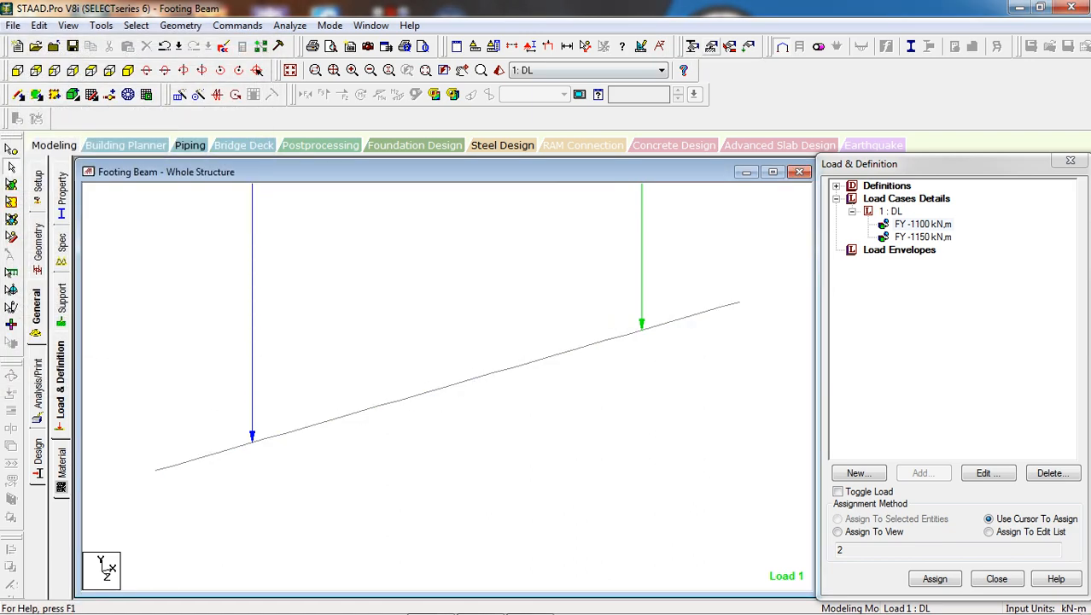
Start a new Fixed But support and release FX, FZ, MX, MY and MZ, keeping FY restrained
left_click(715, 48)
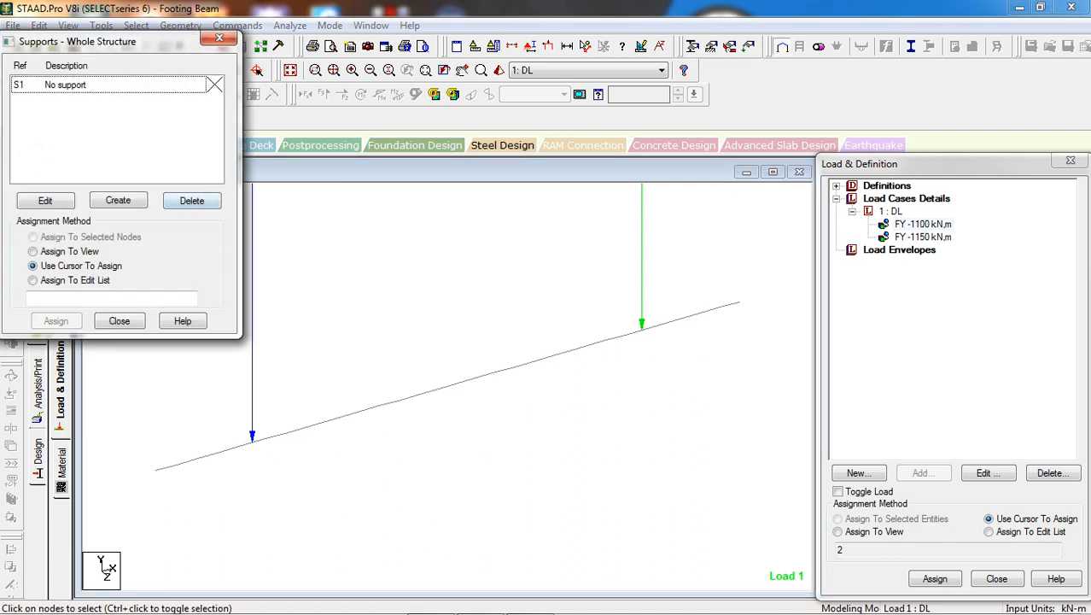
left_click(118, 200)
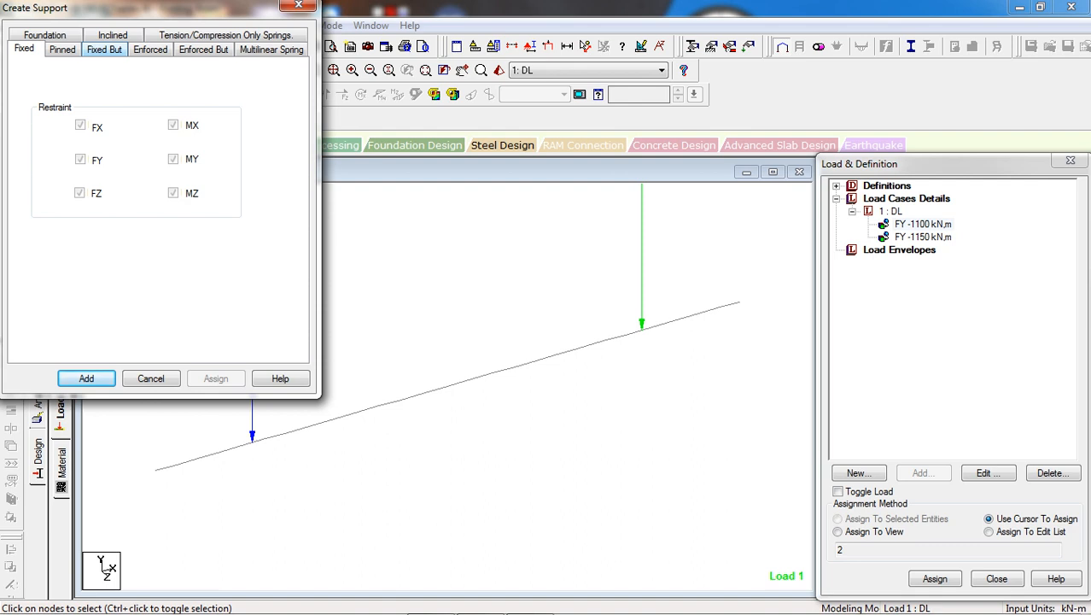
left_click(104, 48)
left_click_drag(154, 8, 189, 10)
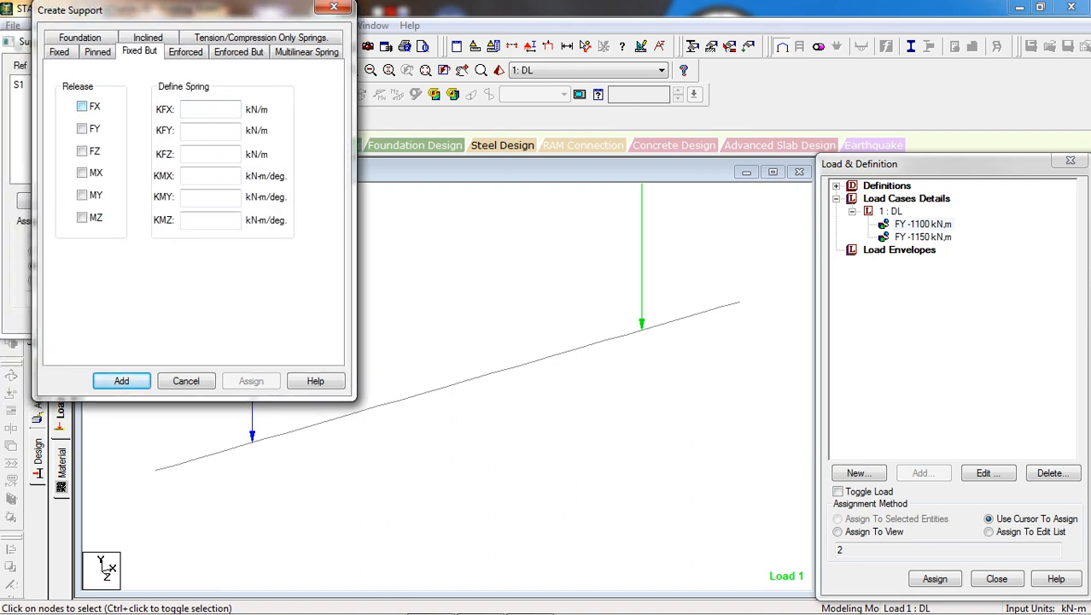
left_click(82, 106)
left_click(82, 150)
left_click(82, 172)
left_click(82, 195)
left_click(82, 217)
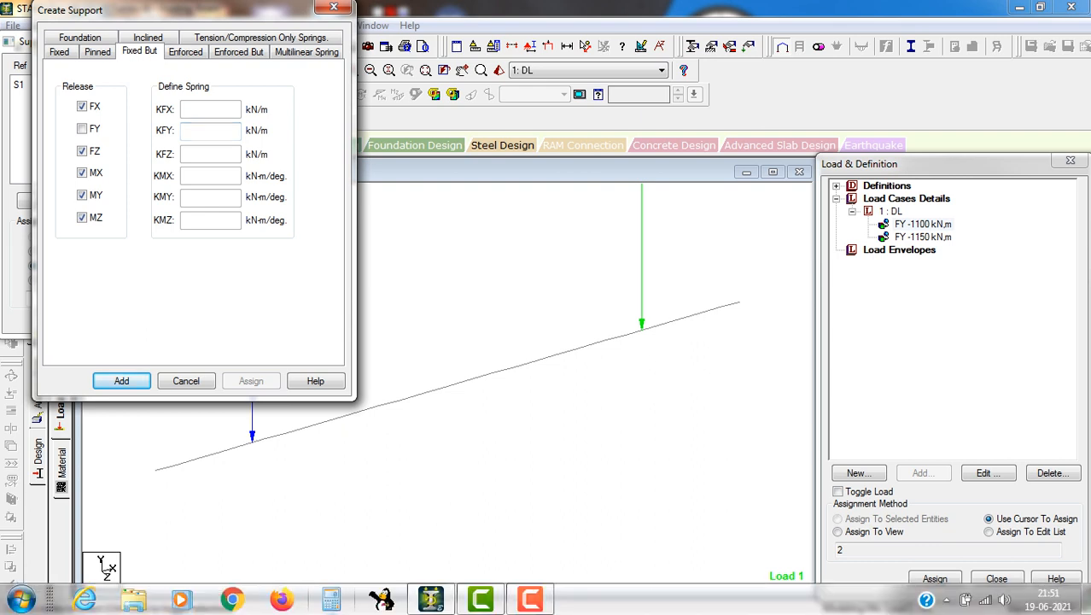
Switch to the Calculator and compute the vertical spring stiffness as 3 × 0.25 × 90 × 100
left_click(331, 600)
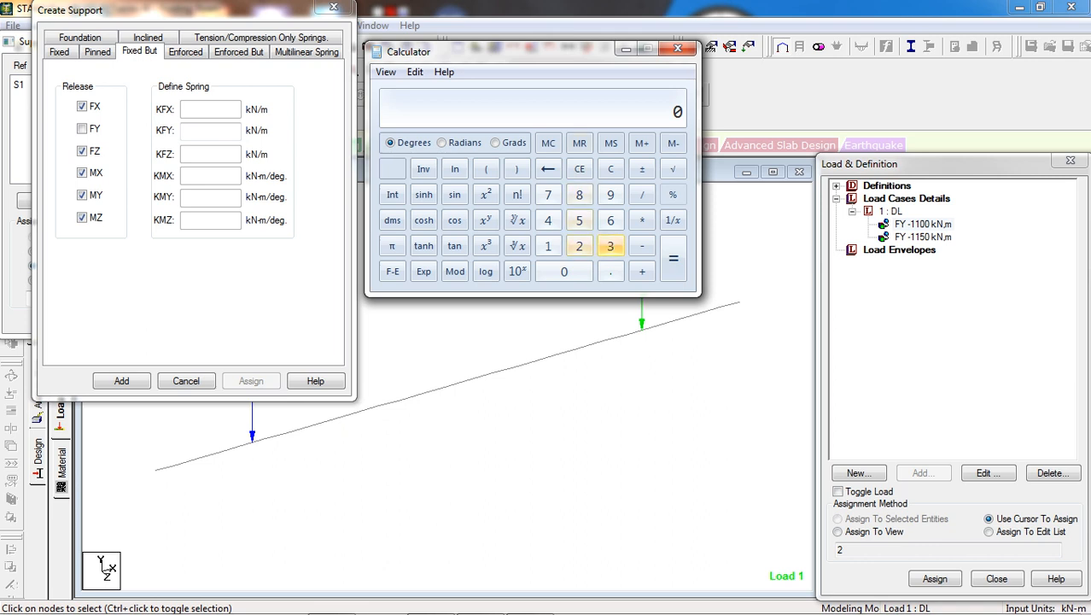
left_click(611, 246)
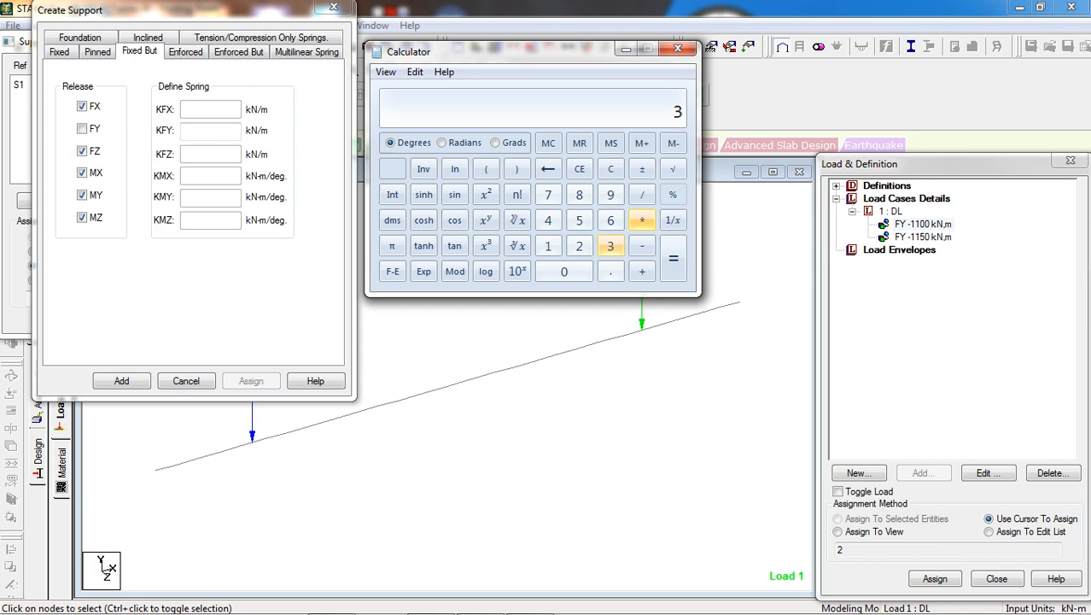
left_click(642, 220)
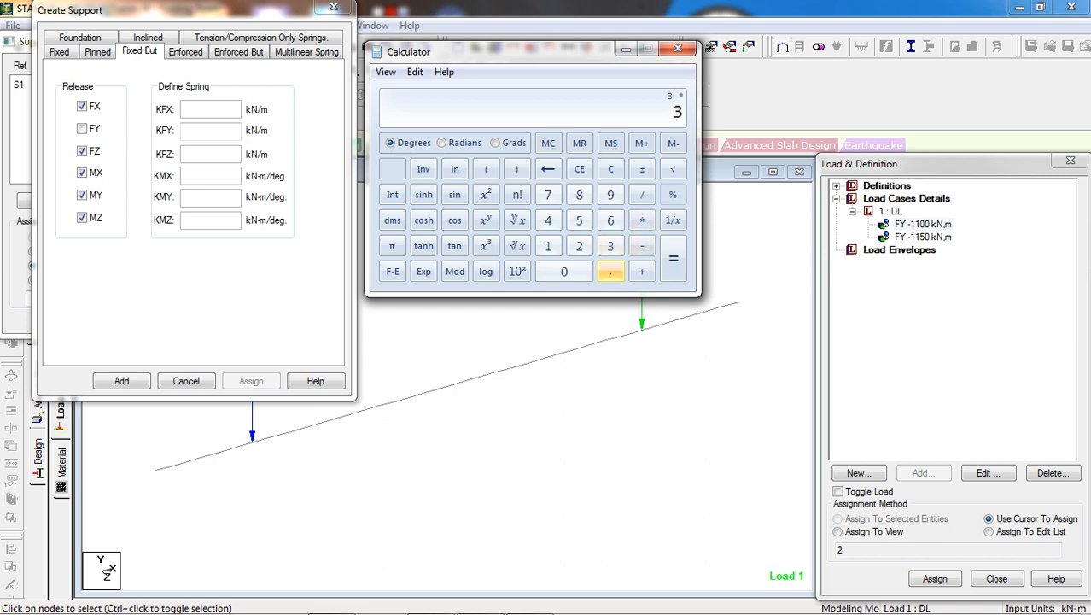
left_click(611, 272)
left_click(579, 246)
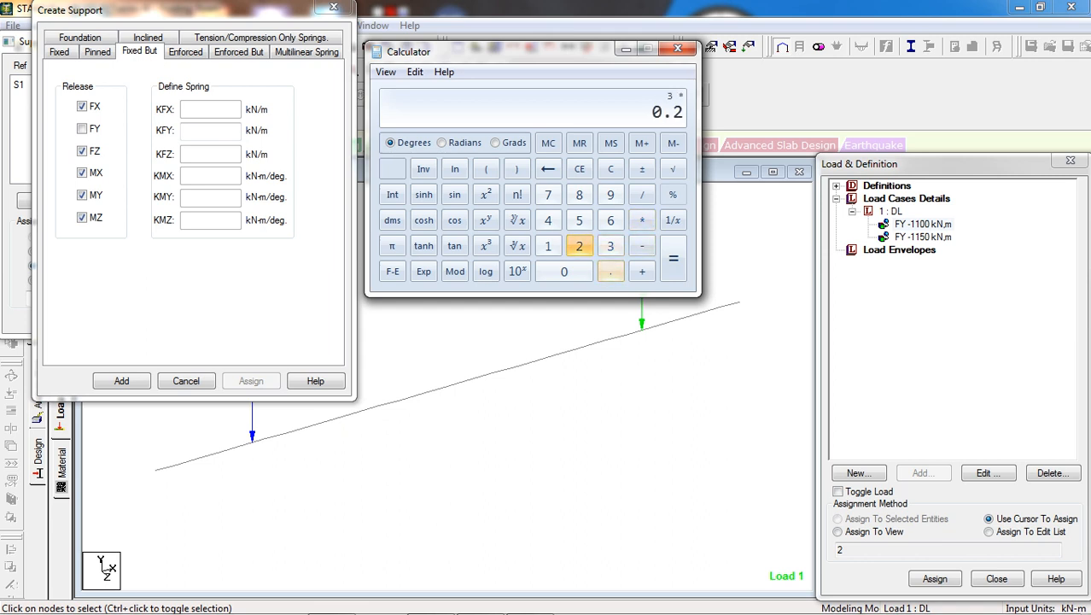
left_click(579, 221)
left_click(642, 220)
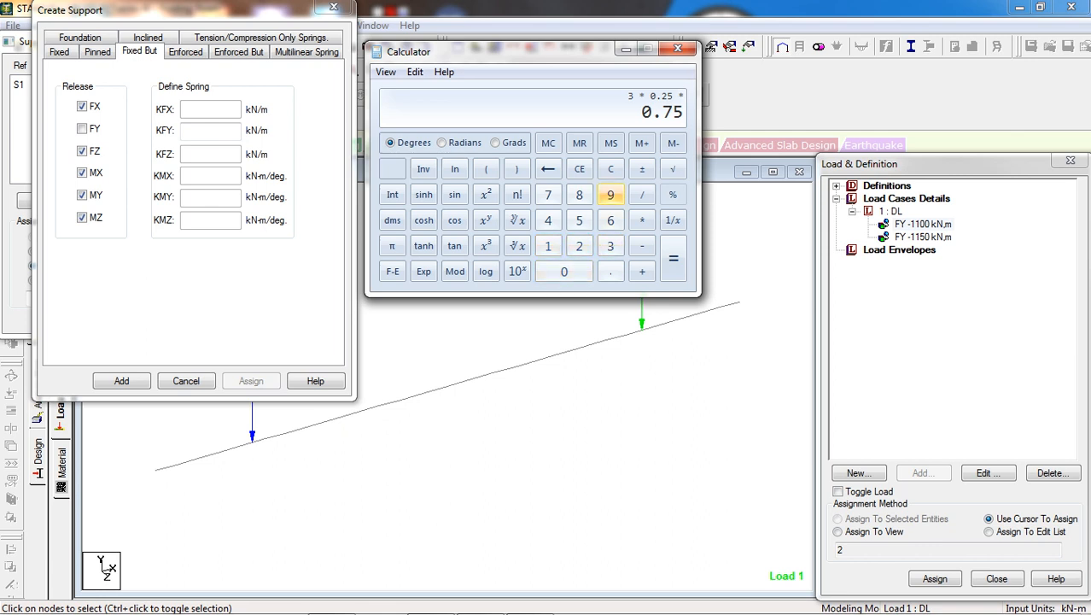
left_click(611, 194)
left_click(564, 272)
left_click(642, 220)
left_click(548, 246)
left_click(564, 271)
left_click(563, 272)
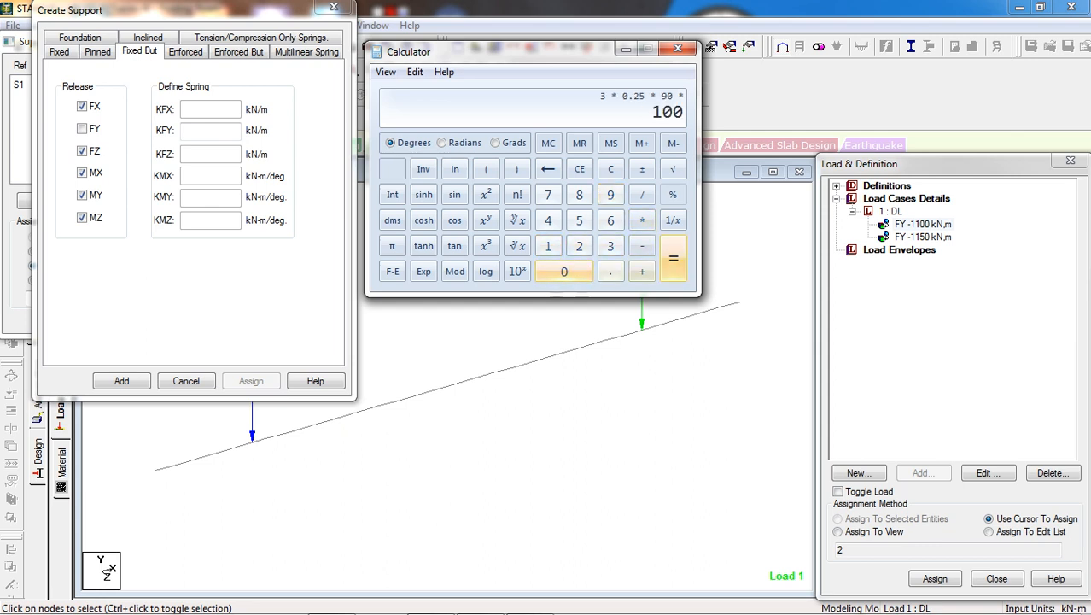
left_click(673, 258)
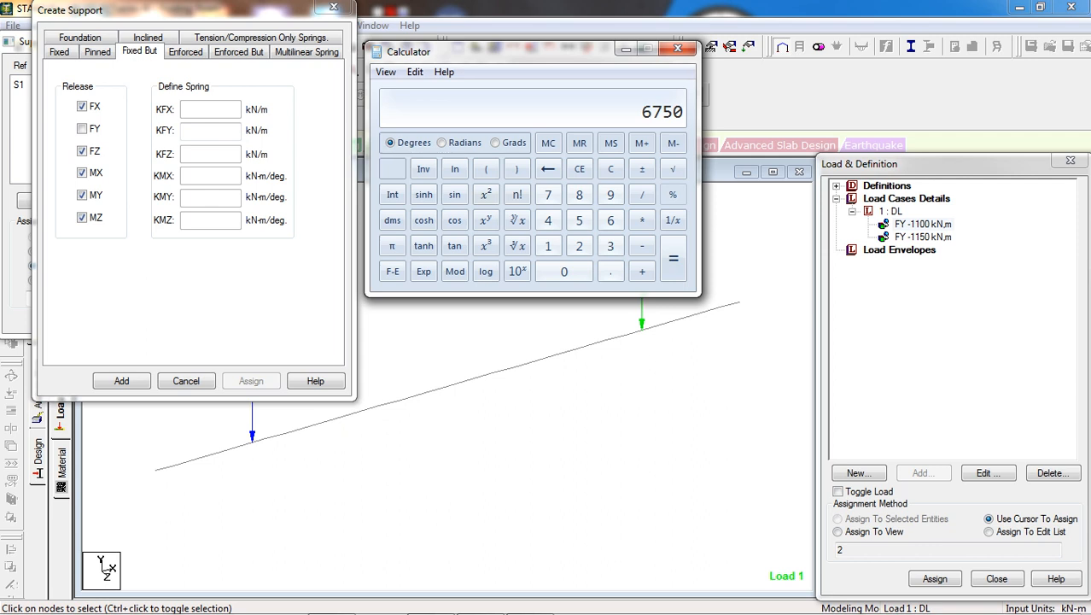
Set the support's KFY spring stiffness to 6750 kN/m and add the support
left_click(210, 131)
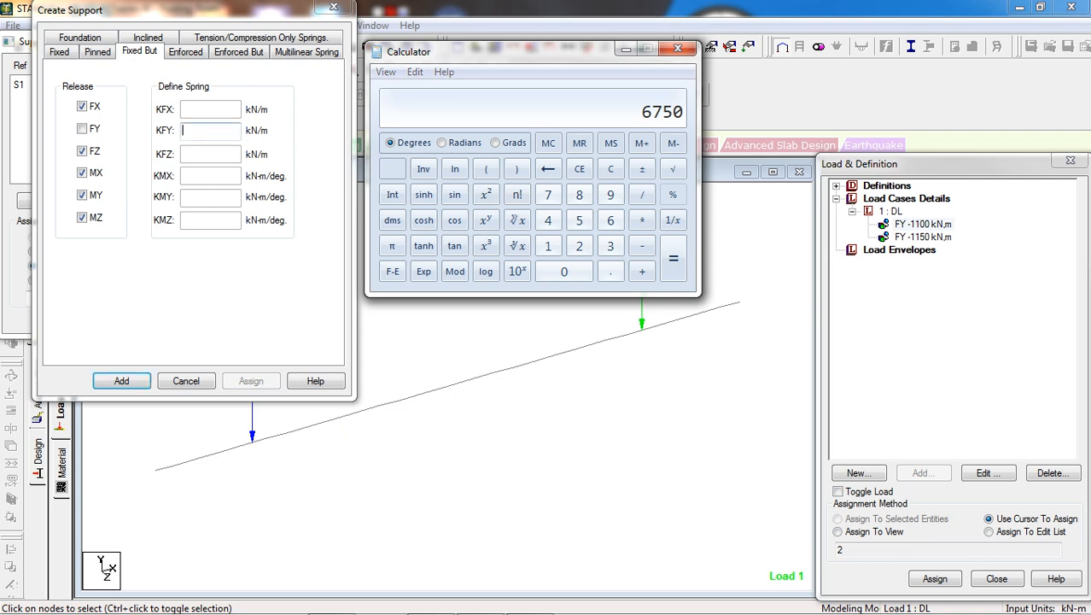
type("67")
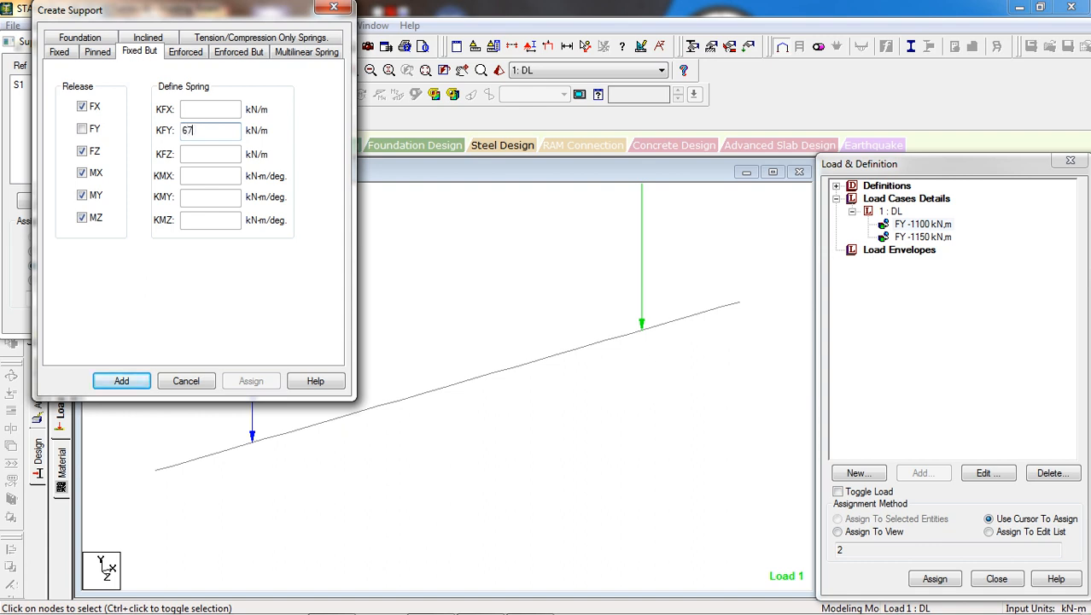
type("50")
left_click(122, 381)
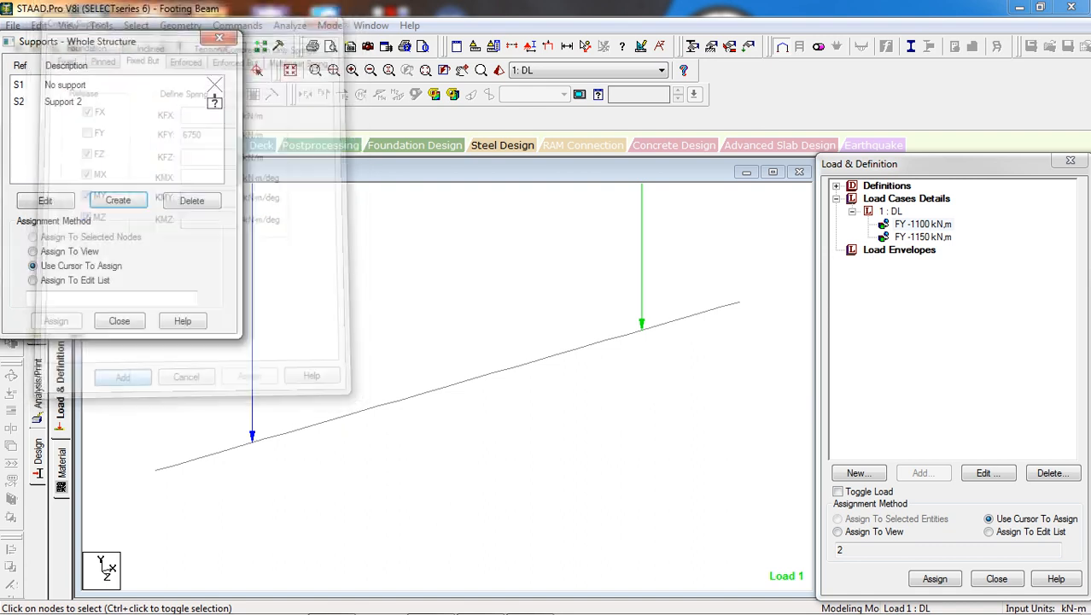
Assign the new spring support to the six nodes between the origin end and the first point load
left_click(211, 101)
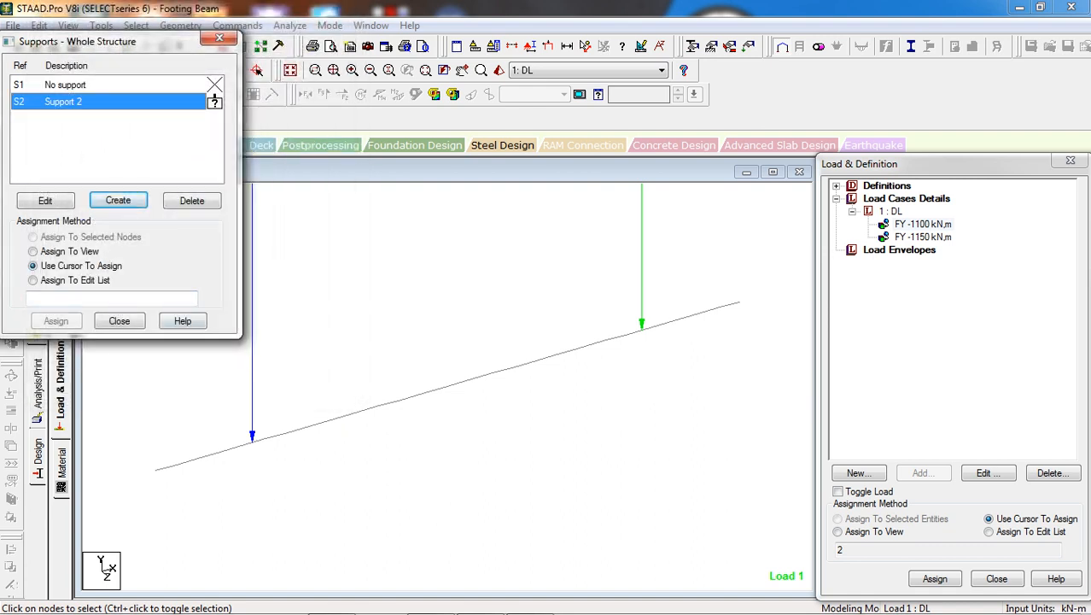
left_click(358, 325)
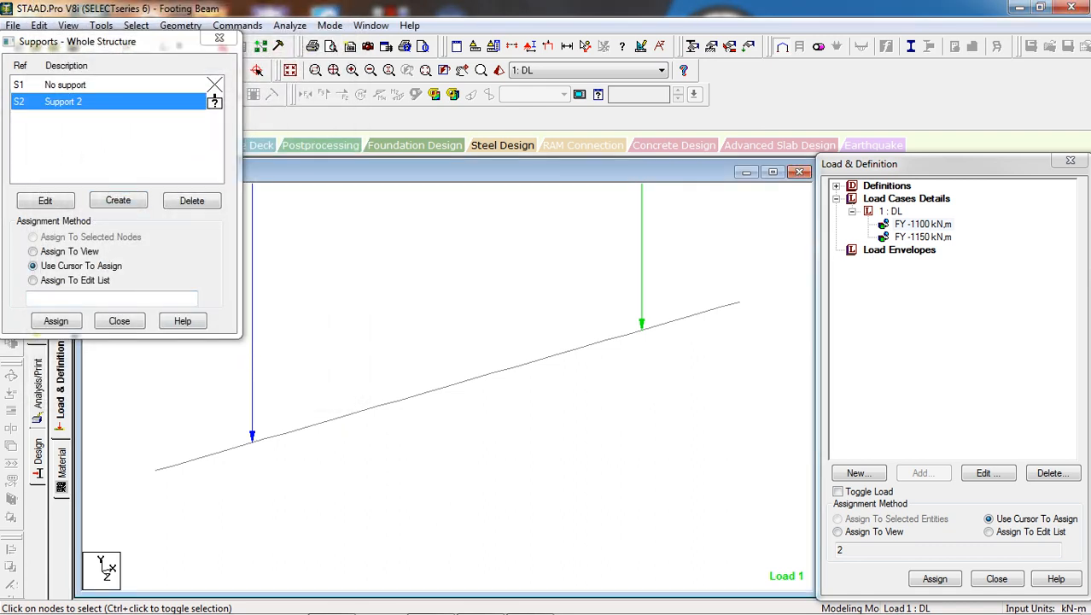
left_click_drag(246, 432, 147, 475)
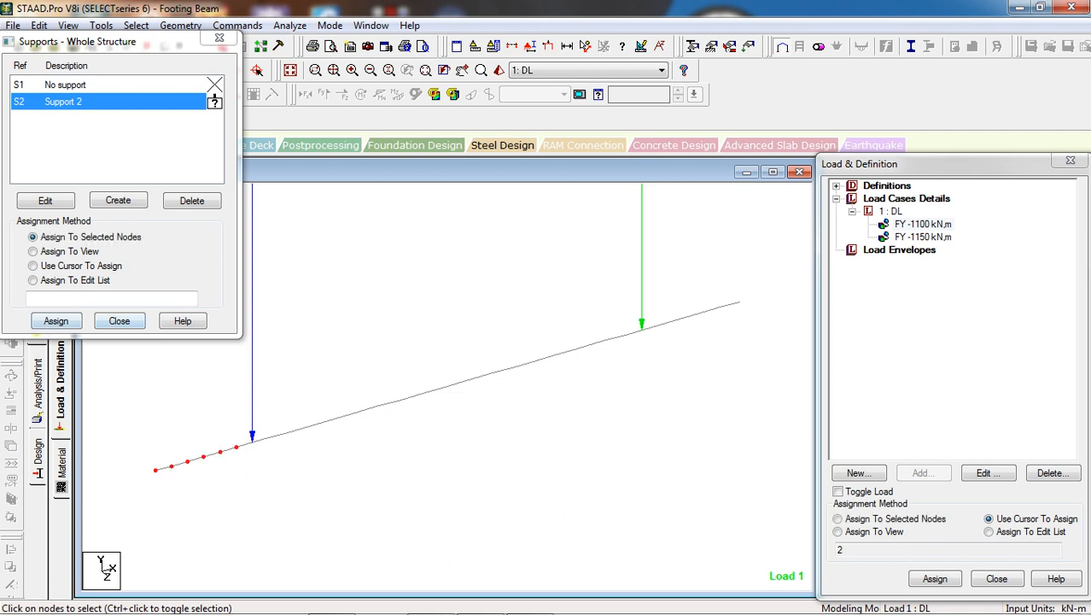
left_click(56, 320)
left_click(263, 227)
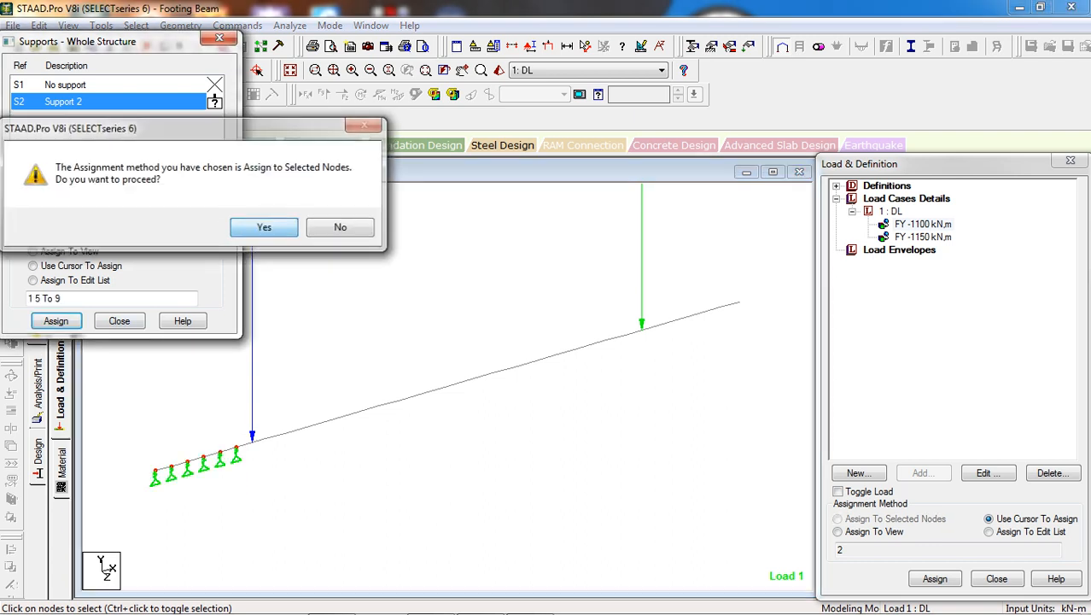
Assign the spring support to all intermediate nodes between the two point loads
left_click_drag(633, 314, 260, 496)
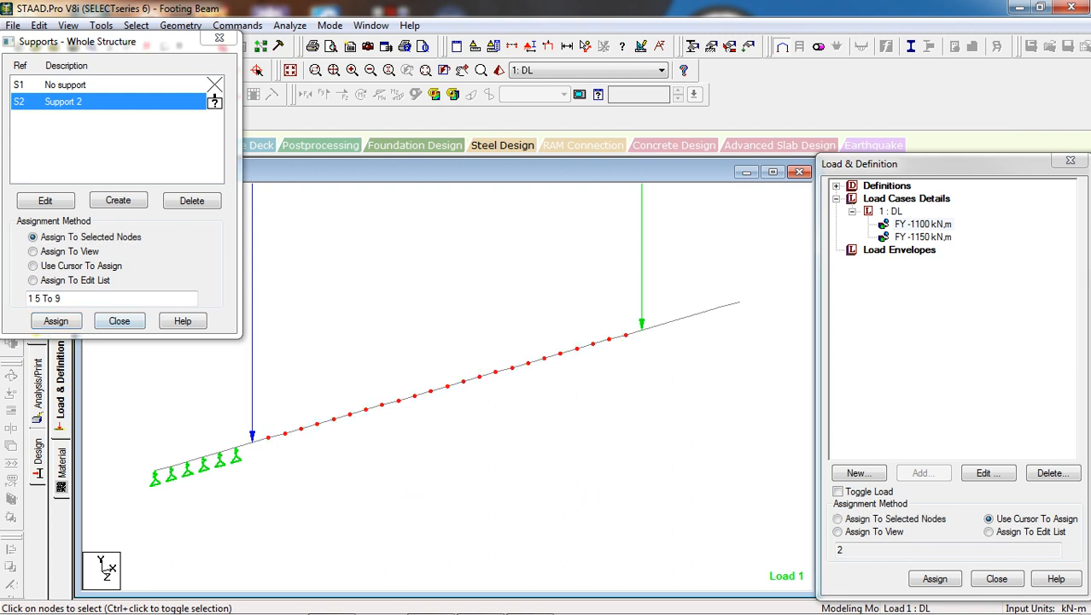
left_click(55, 321)
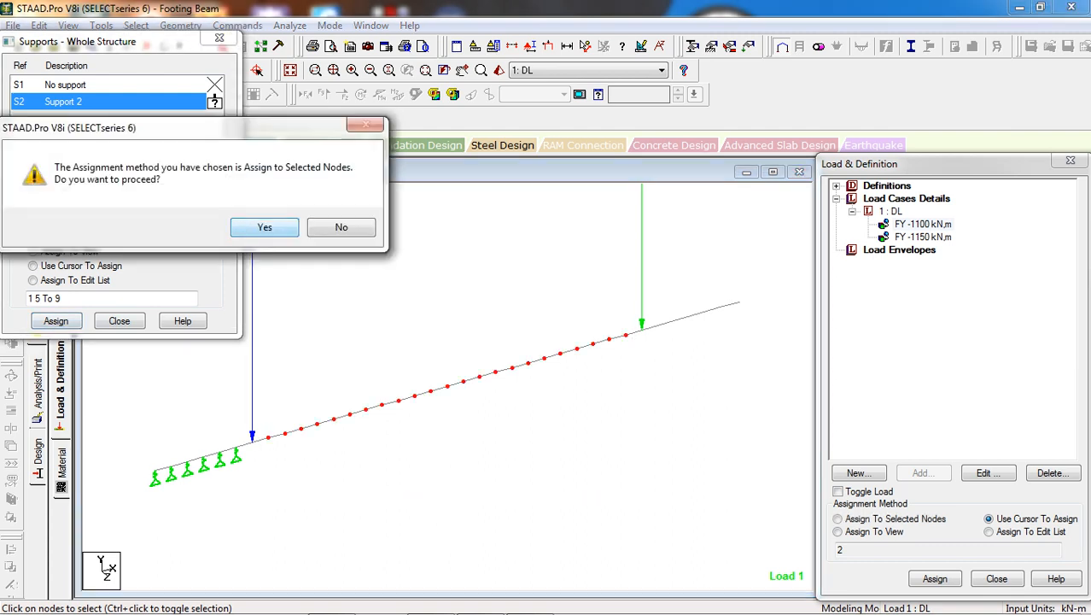
left_click(263, 225)
Assign the spring support to the nodes from the second point load to the beam's far end and finish support assignment
left_click(33, 266)
left_click_drag(752, 273, 654, 371)
left_click(56, 320)
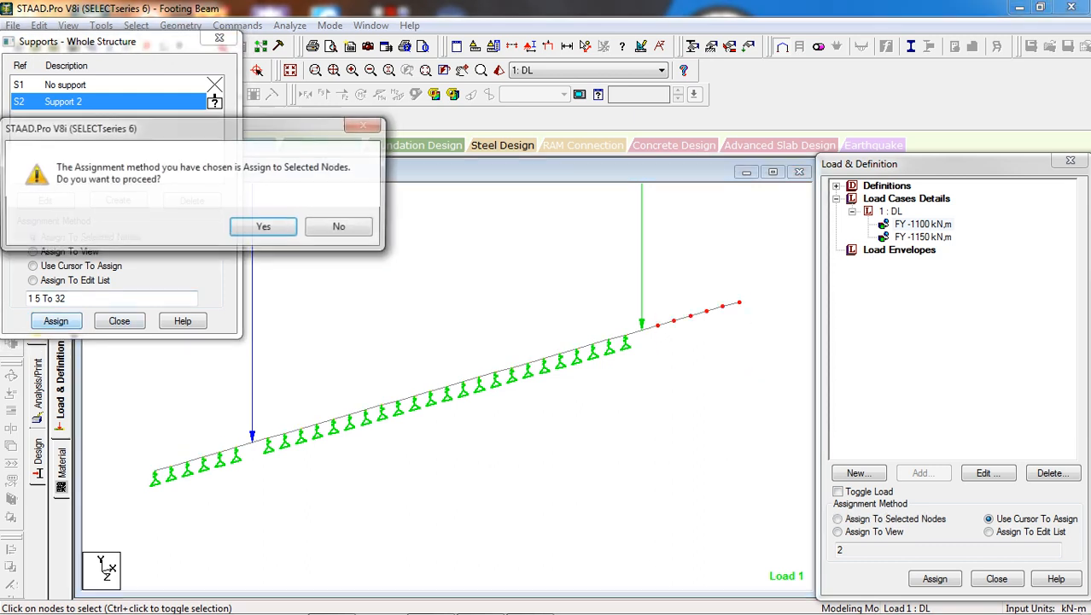
left_click(265, 227)
left_click(119, 320)
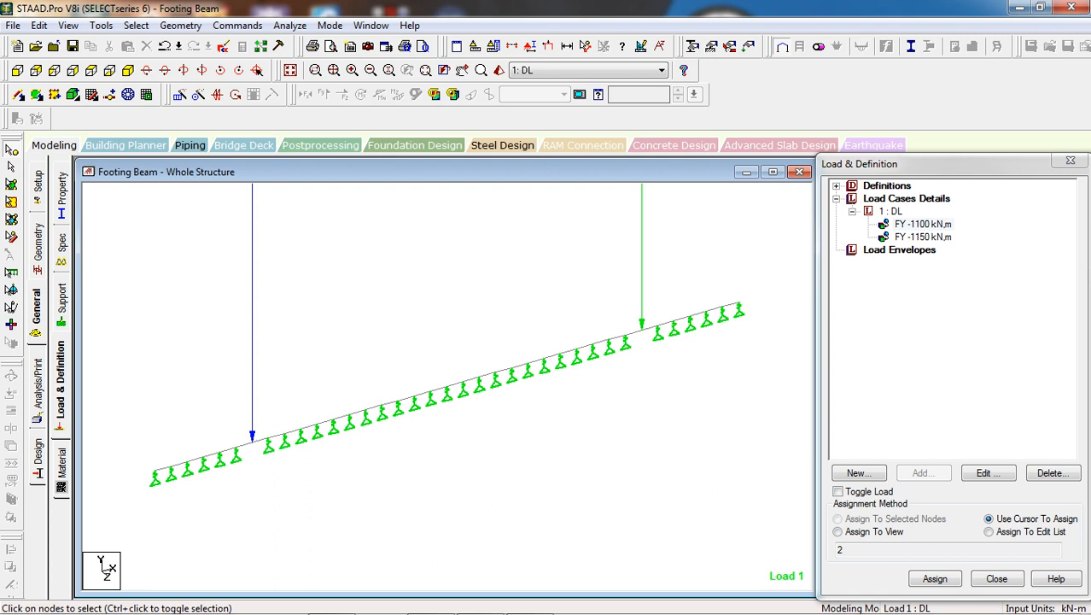
Add load case 1: DL to the load list
left_click(237, 26)
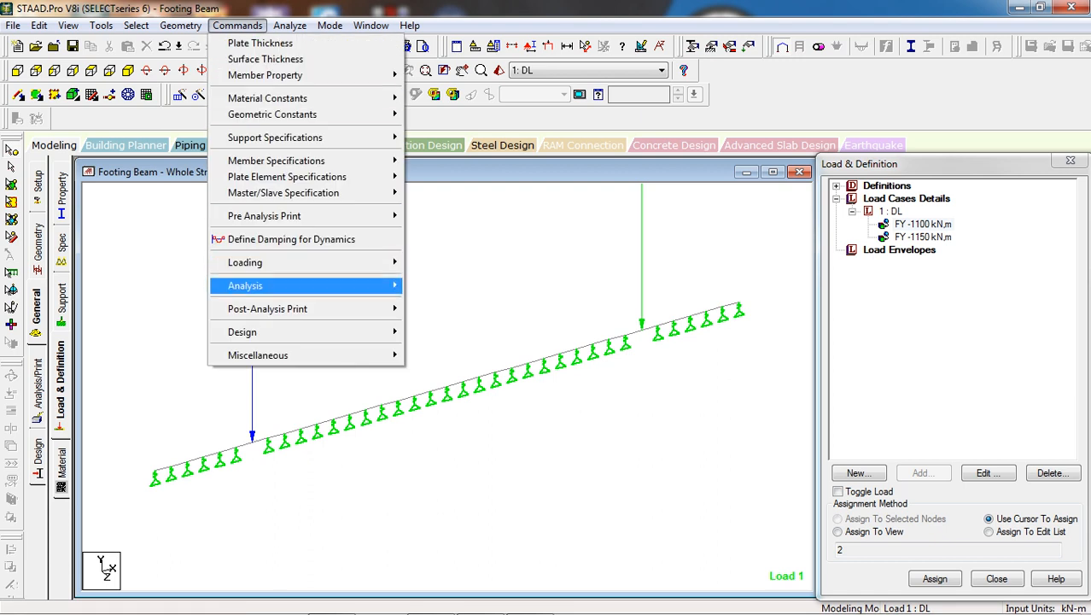
mouse_move(257, 262)
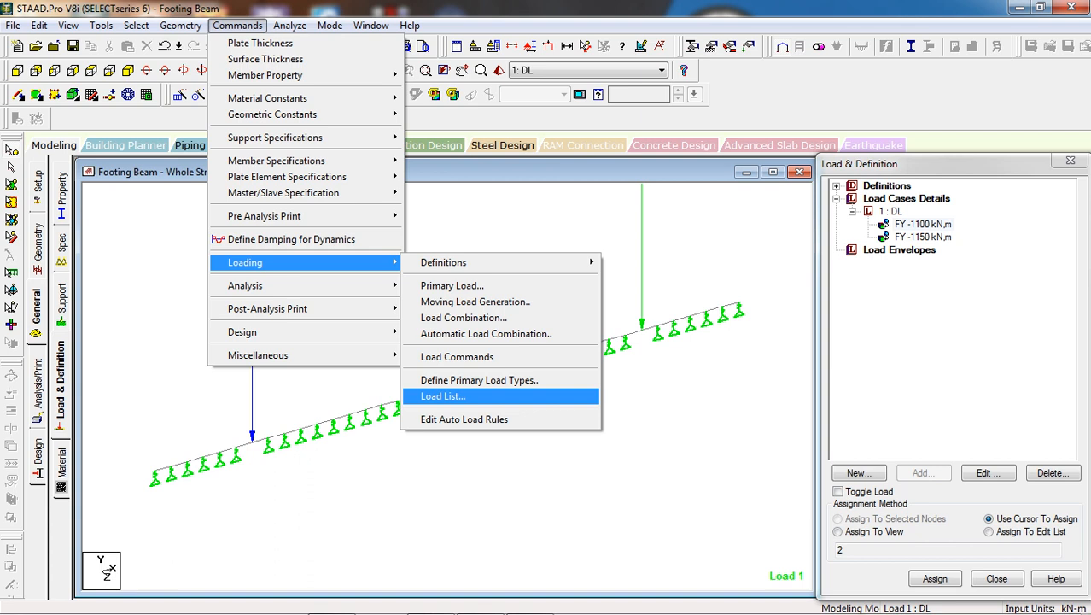
left_click(443, 397)
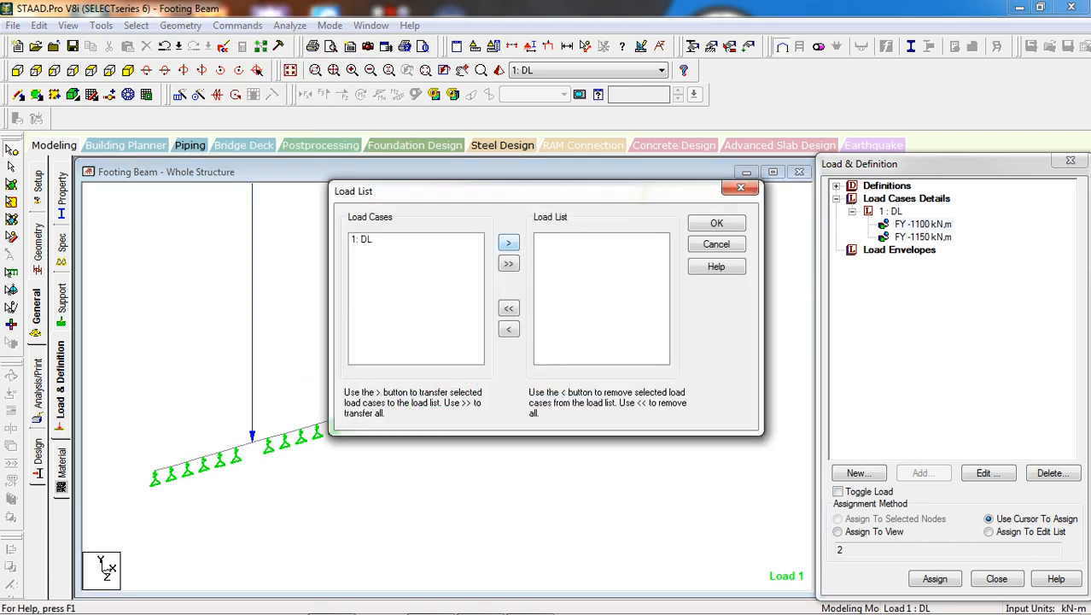
left_click(372, 240)
left_click(508, 242)
left_click(717, 223)
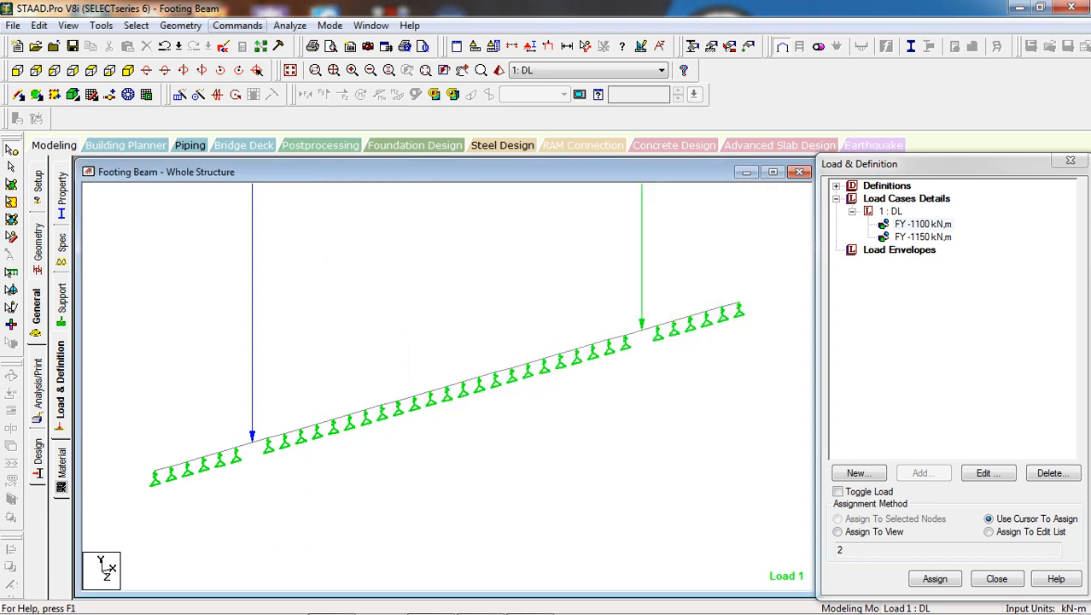
Add a Perform Analysis command to the model
left_click(238, 25)
mouse_move(256, 286)
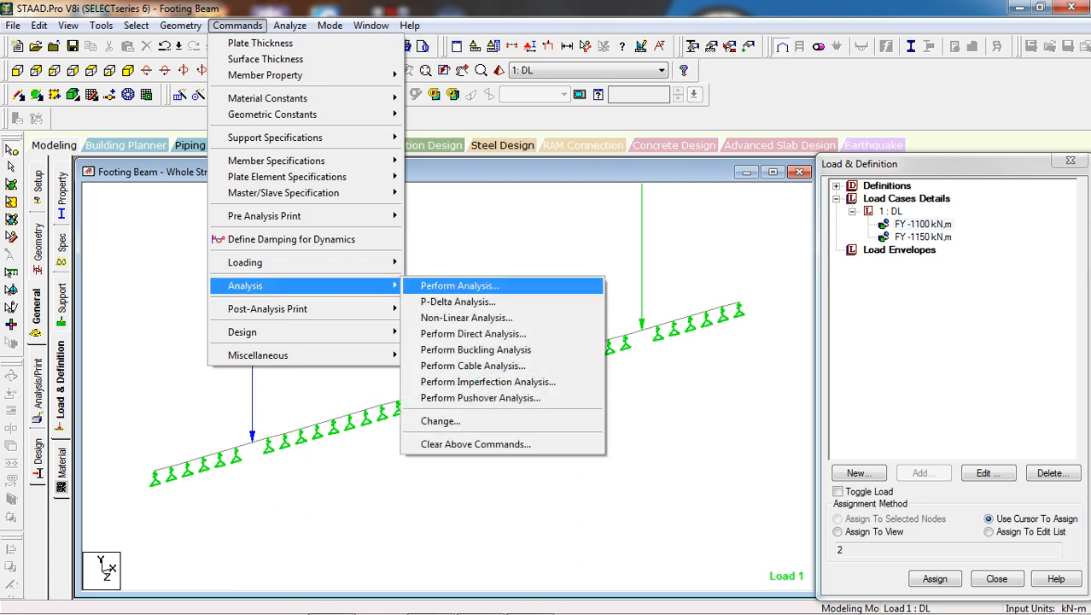
left_click(460, 285)
left_click(489, 405)
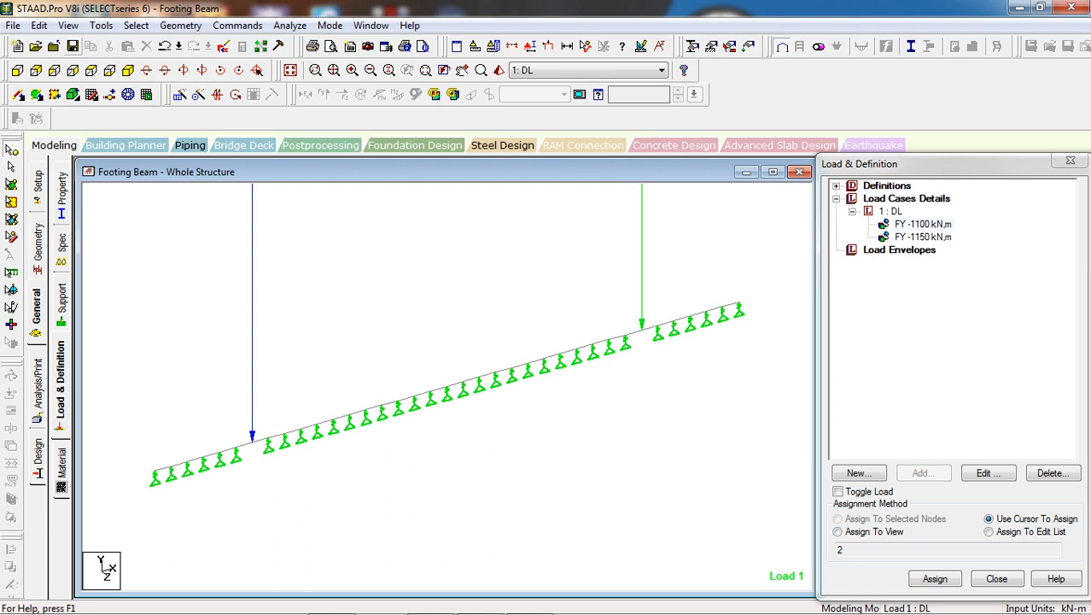
Save the structure, run the analysis and stay in modeling mode when it finishes
left_click(73, 46)
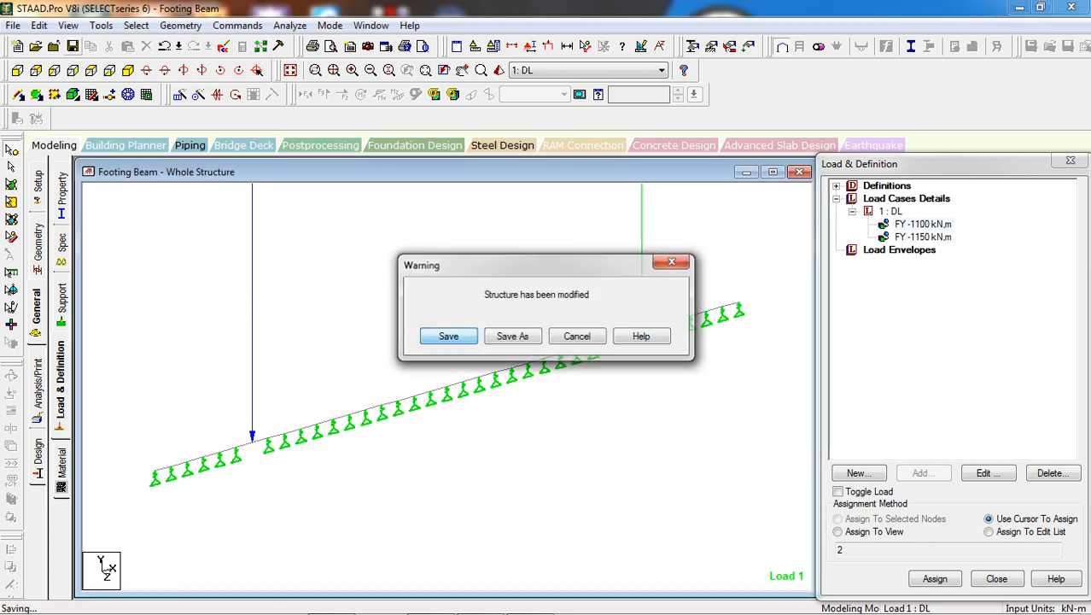
key("Return")
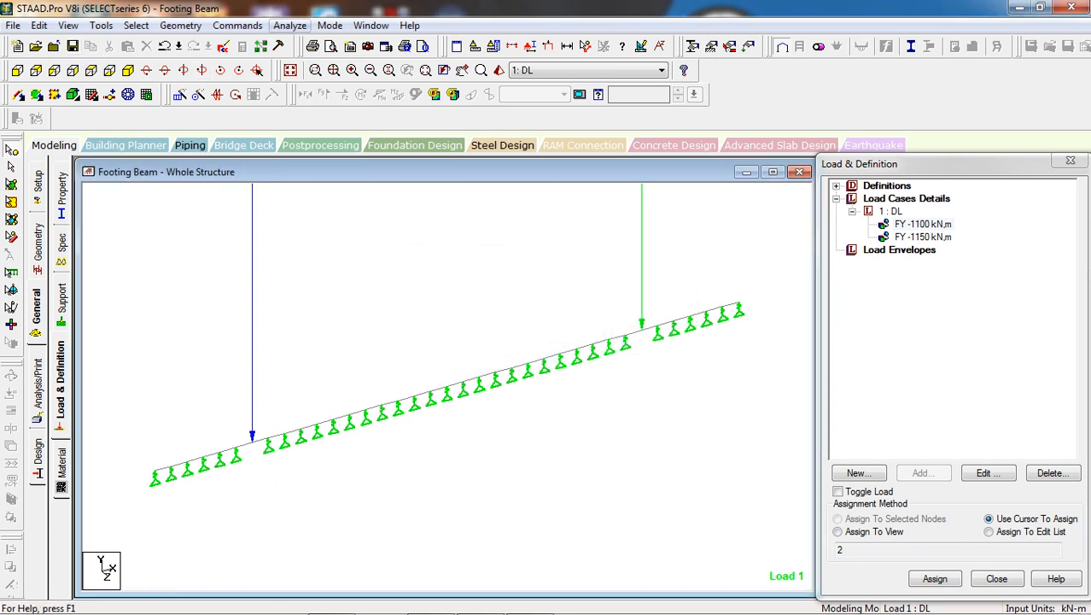
left_click(289, 25)
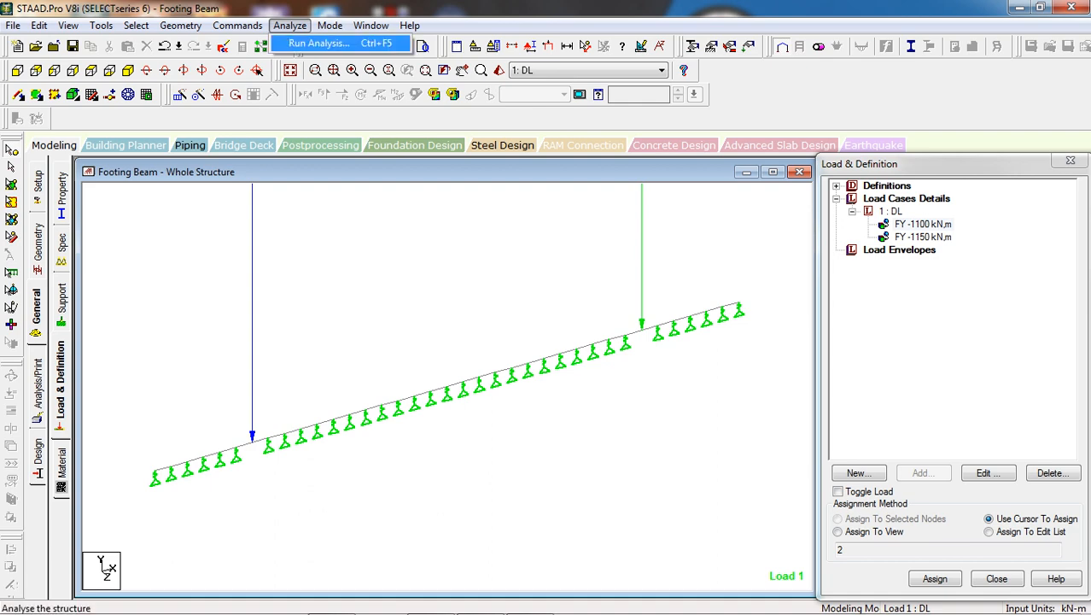
left_click(319, 44)
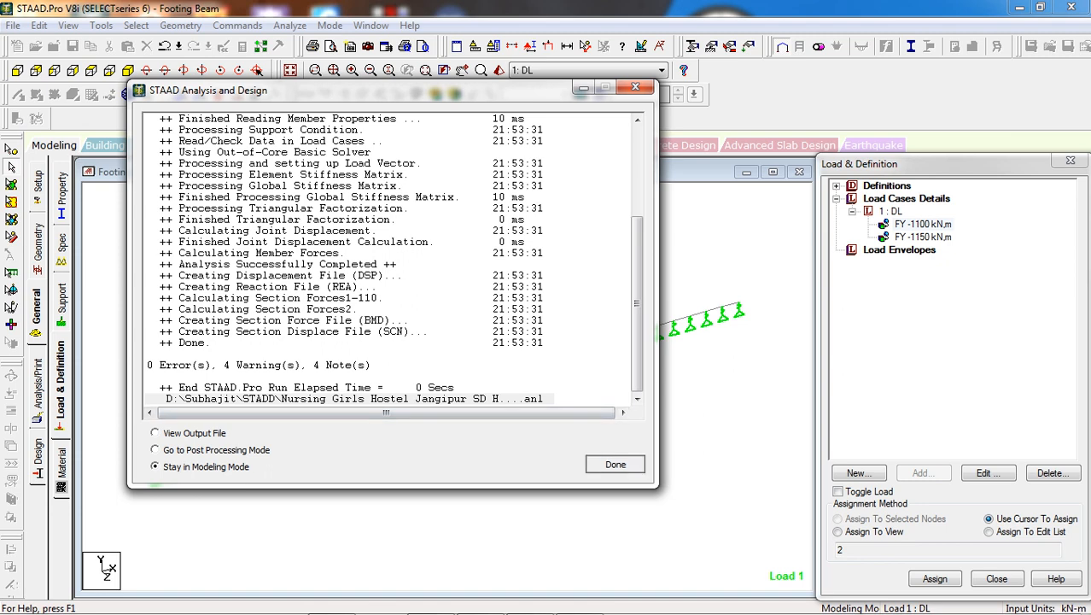
left_click(615, 463)
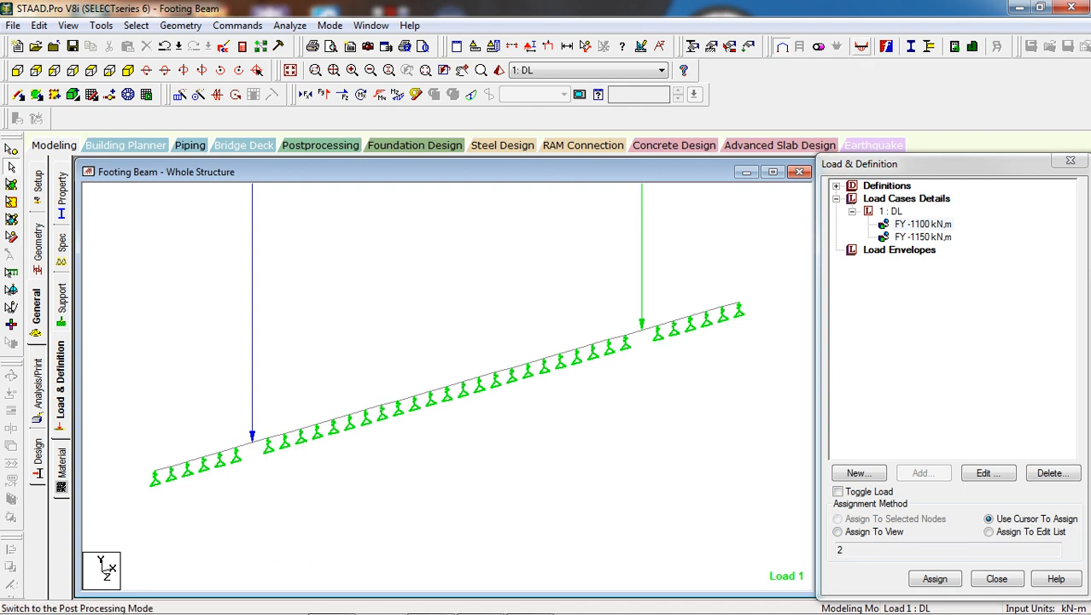
Enter postprocessing mode with the results for the DL load case
left_click(887, 46)
left_click(636, 438)
left_click(572, 438)
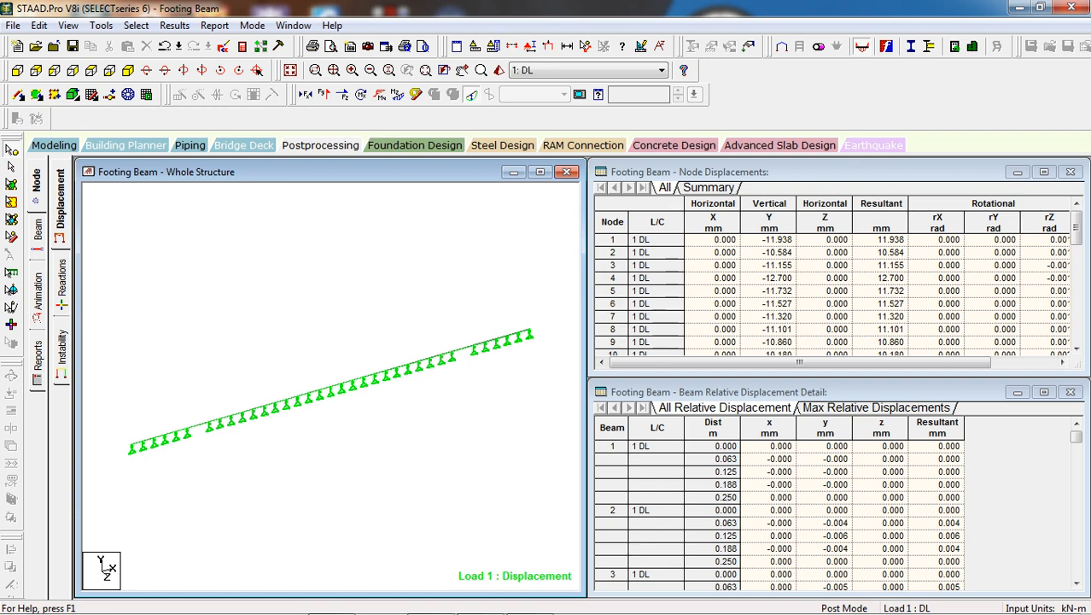
Open the beam force results, display only the Shear Y diagram and maximize the structure view
left_click(38, 231)
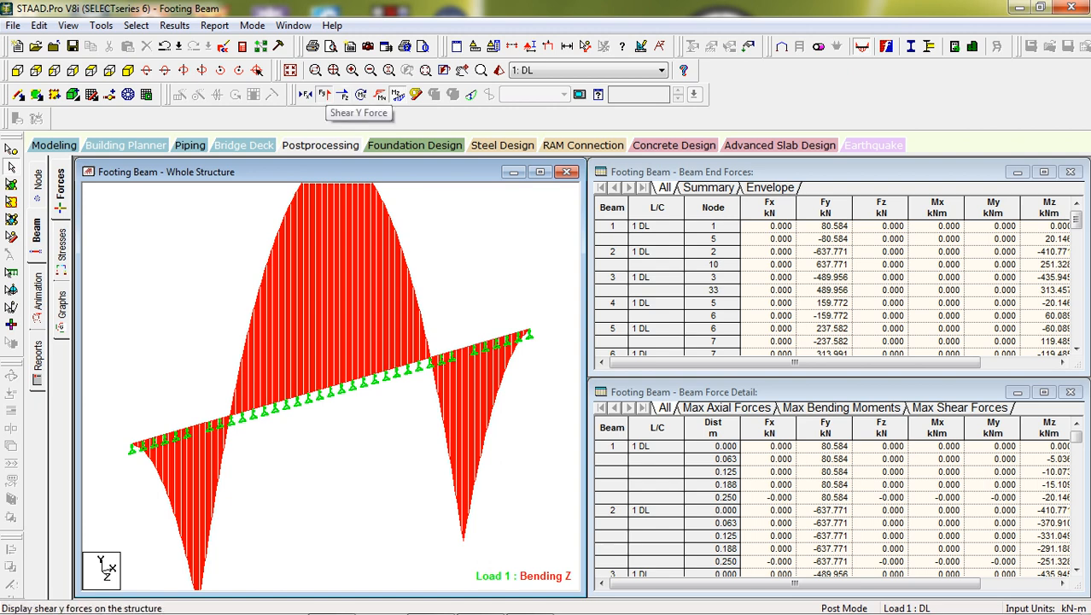
left_click(342, 94)
left_click(397, 94)
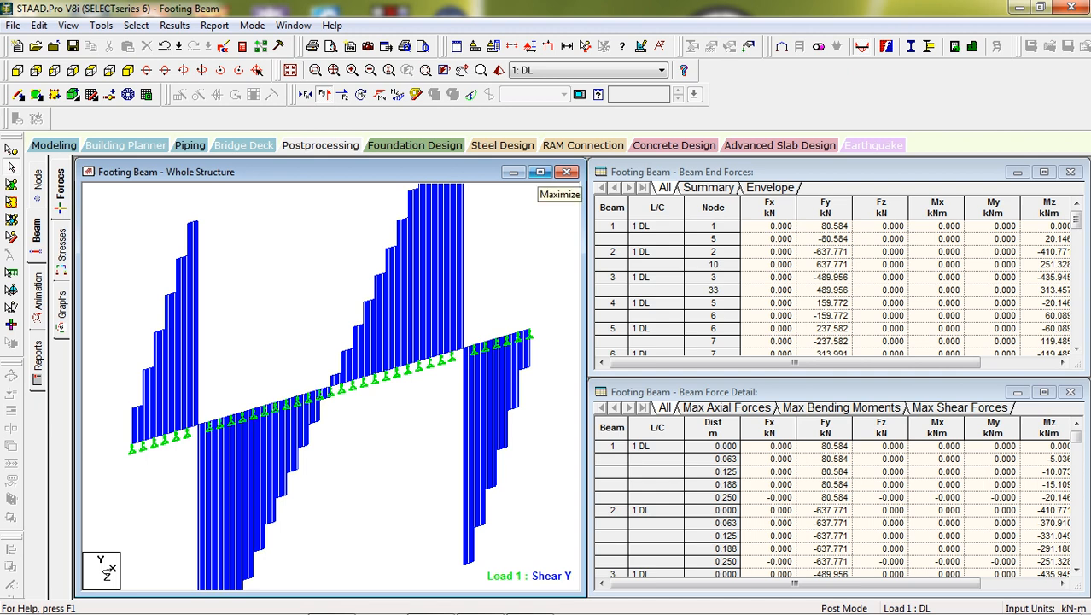
left_click(540, 173)
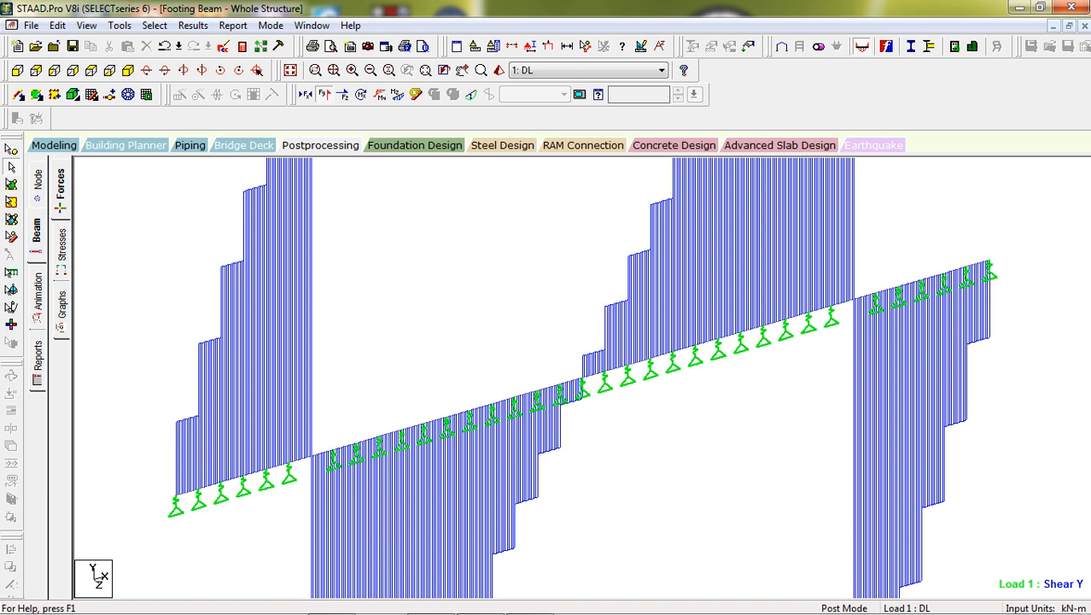
Annotate all beams with maximum shear values and examine them along the beam, moving the annotation dialog out of the way
left_click(193, 24)
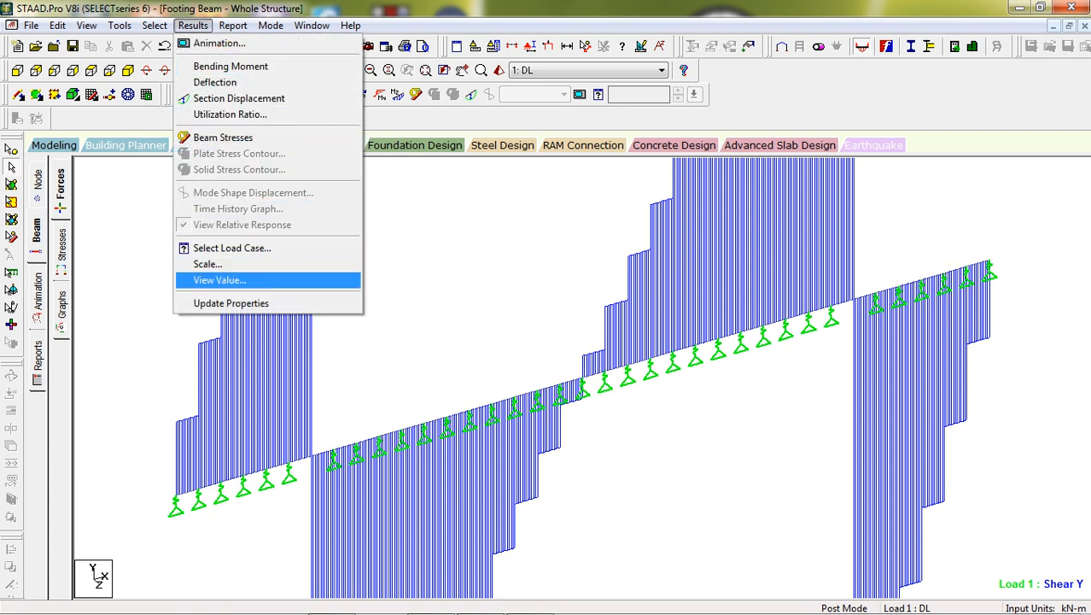
left_click(219, 280)
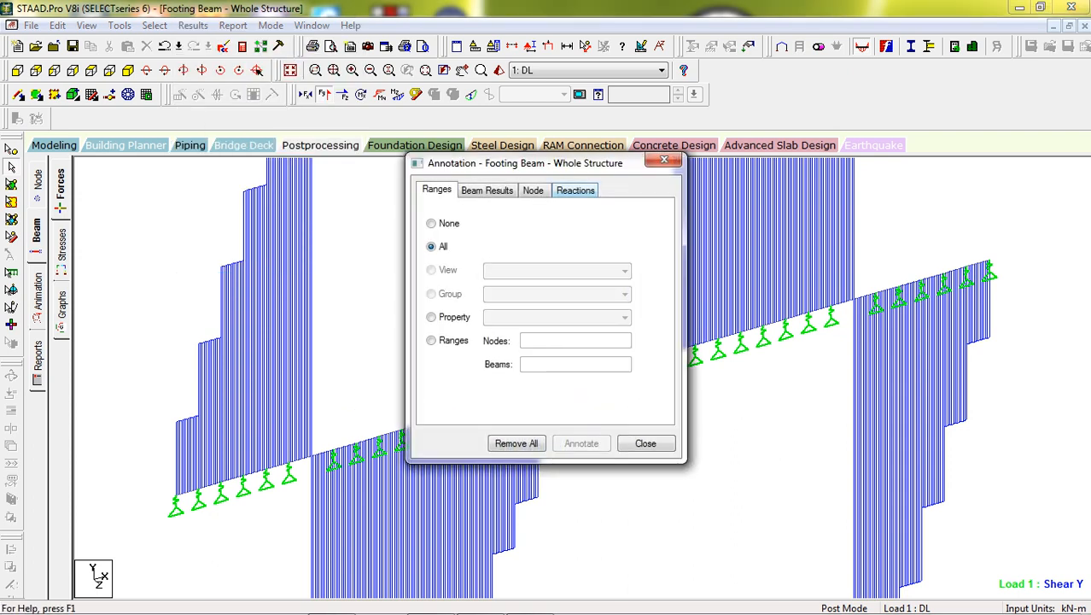
left_click(487, 191)
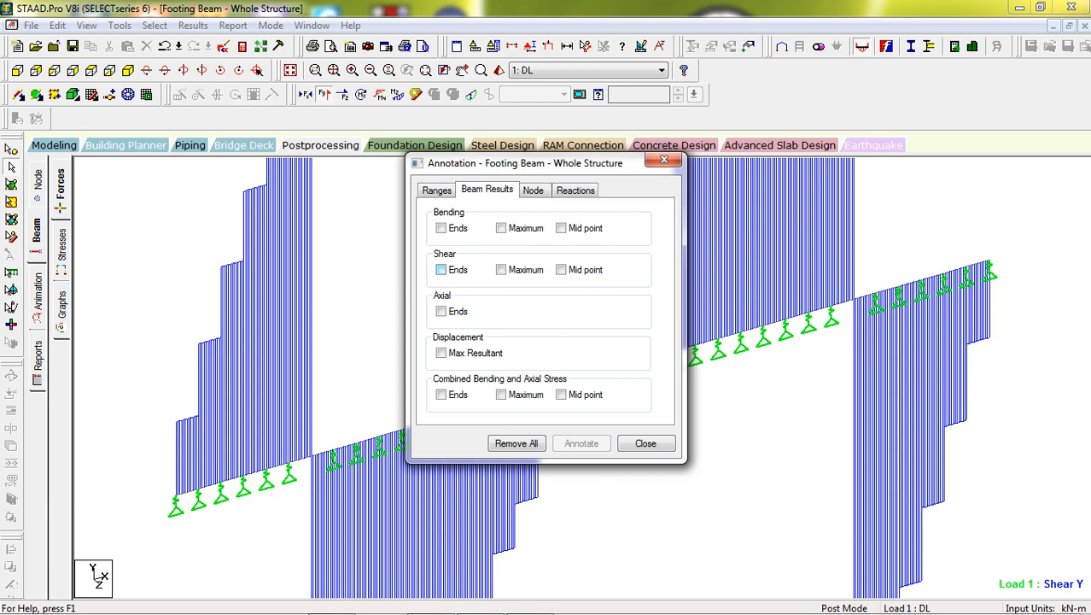
left_click(501, 269)
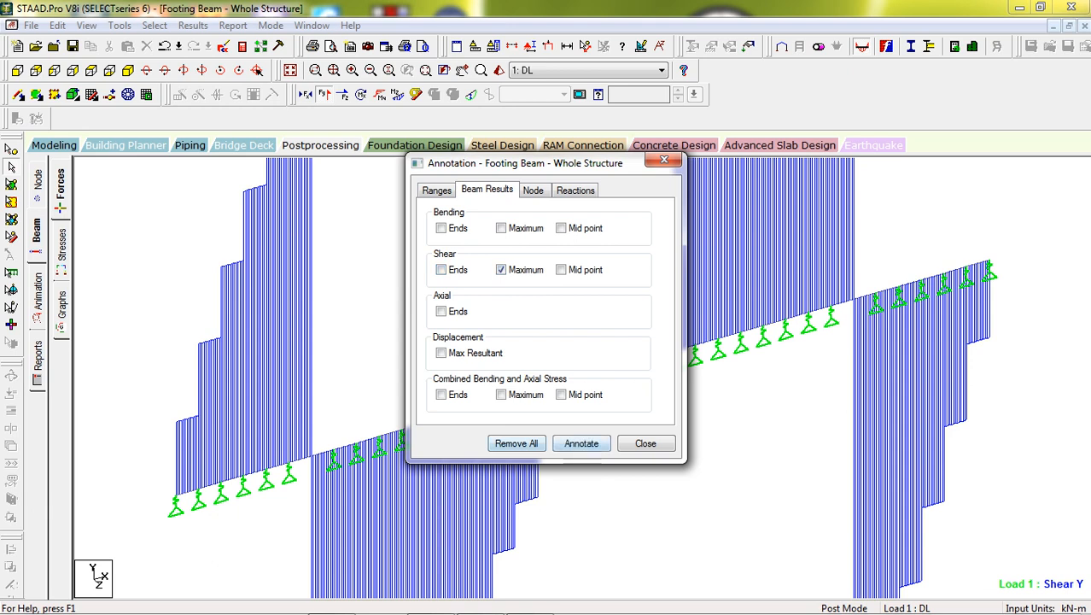
left_click(582, 444)
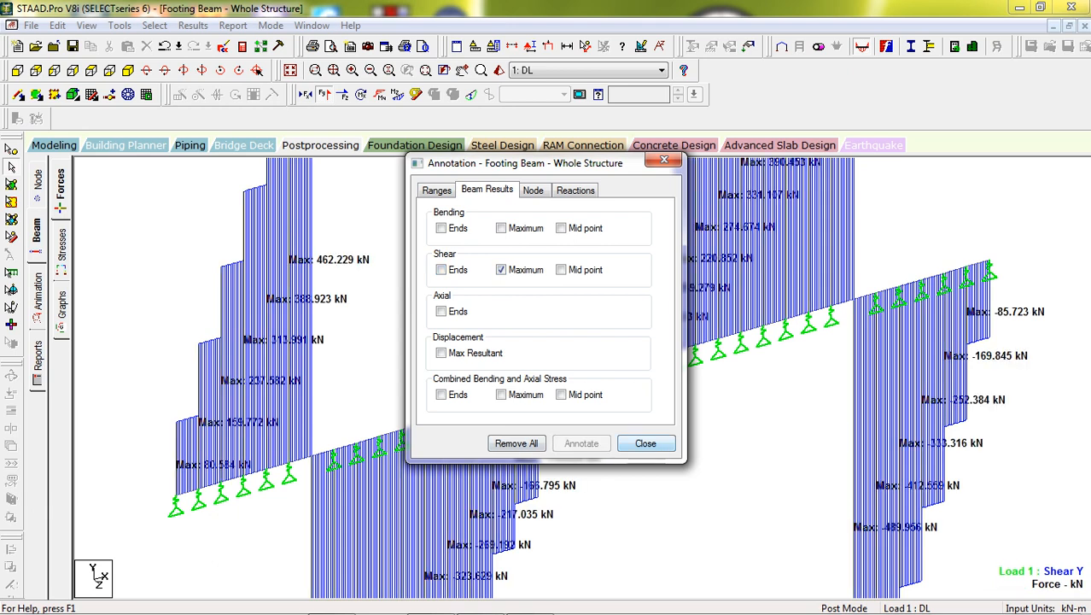
mouse_move(546, 163)
left_mouse_down()
mouse_move(811, 245)
mouse_move(918, 300)
left_mouse_up()
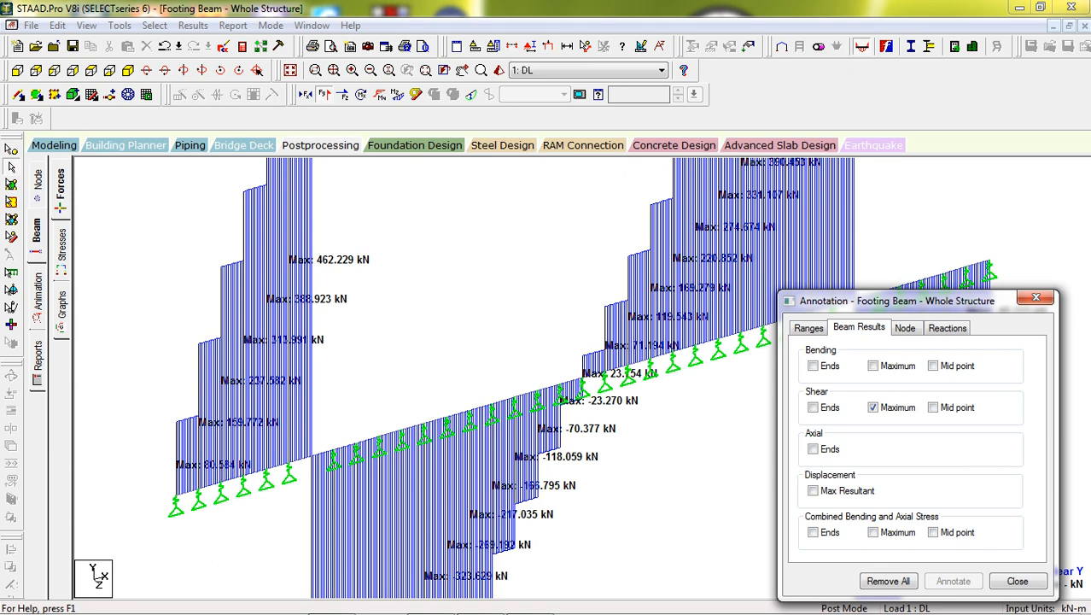
mouse_move(918, 300)
left_mouse_down()
mouse_move(907, 466)
mouse_move(567, 485)
mouse_move(615, 447)
mouse_move(609, 430)
left_mouse_up()
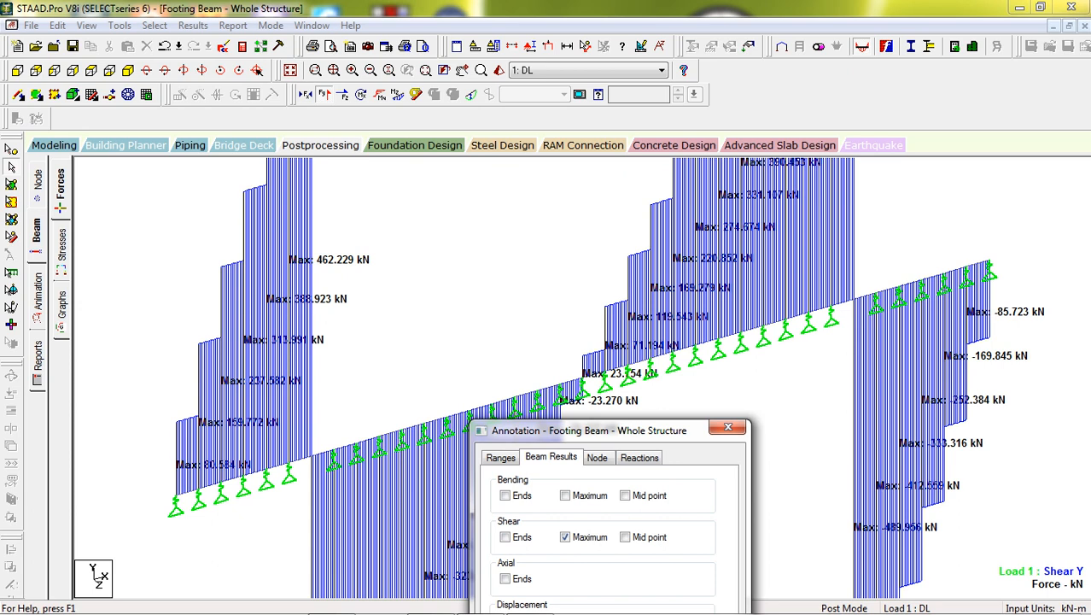
left_click_drag(589, 431, 686, 131)
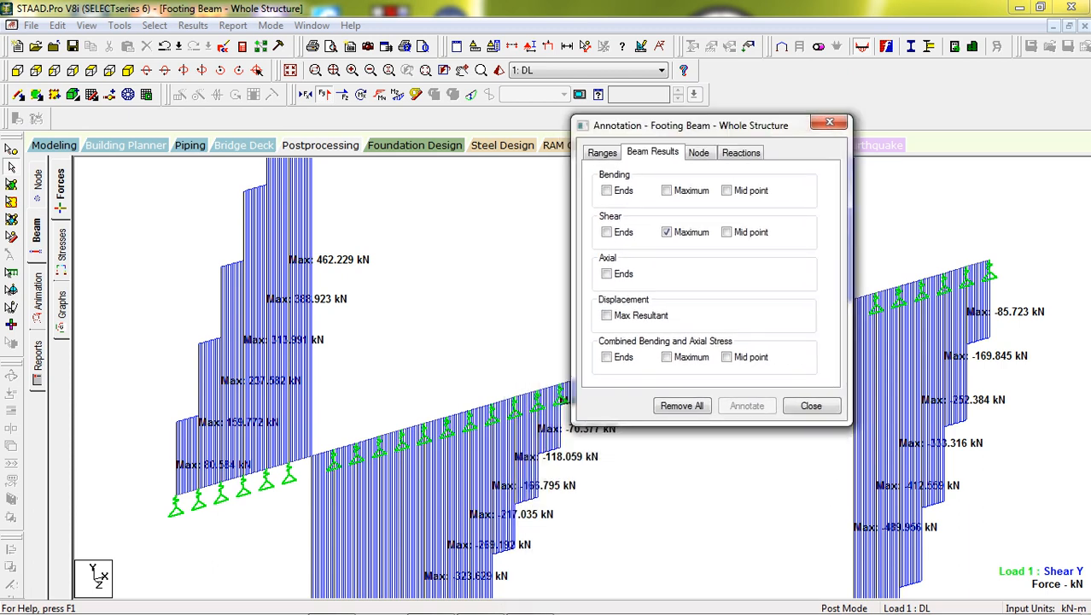
Replace the Shear Y diagram and labels with the Bending Z diagram annotated with maximum bending values
left_click(667, 232)
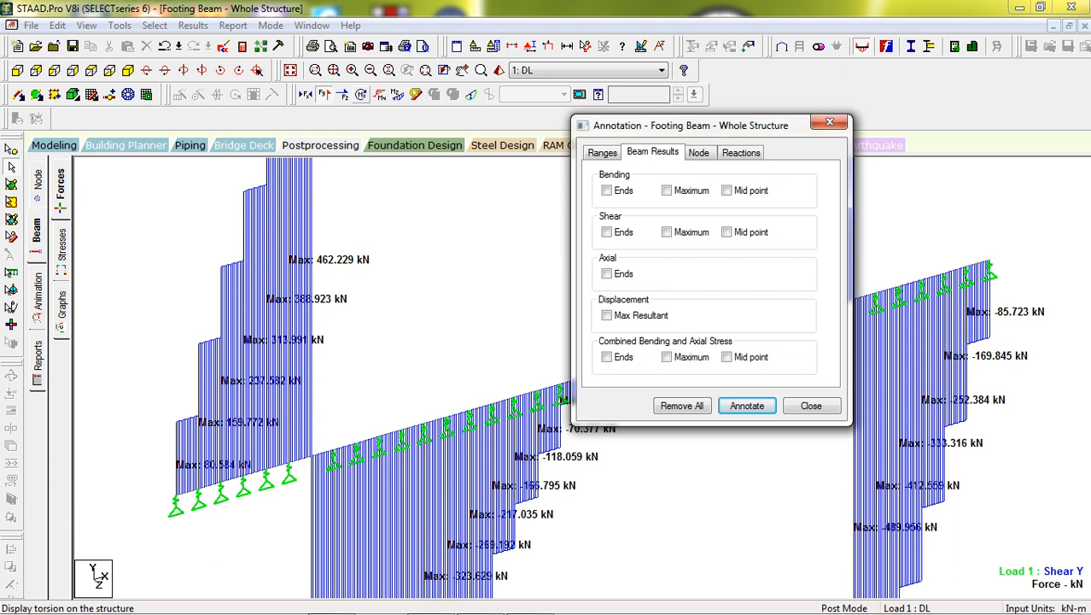
left_click(398, 94)
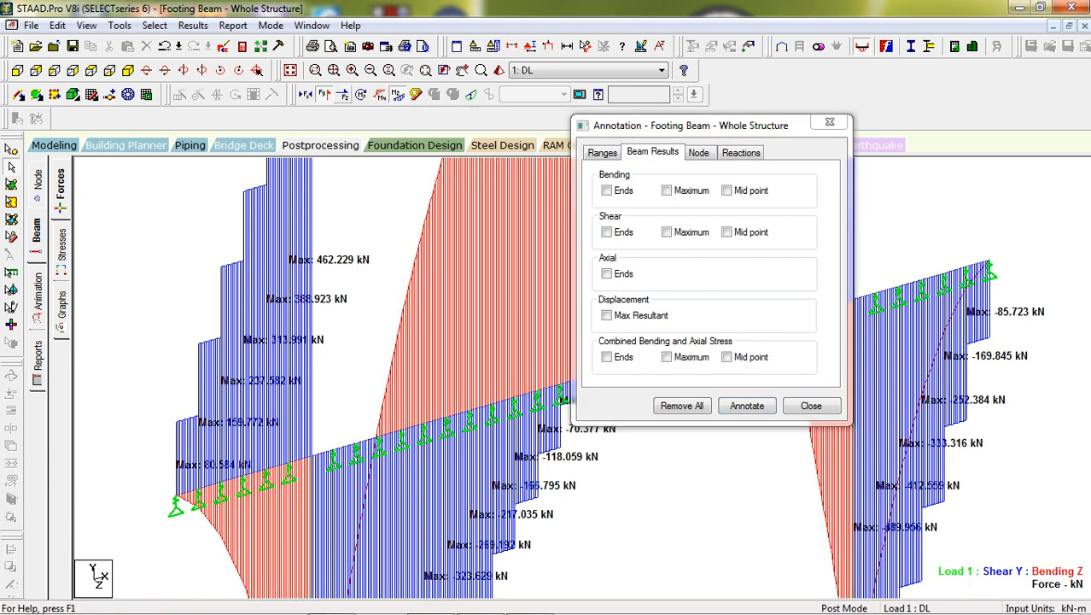
left_click(323, 94)
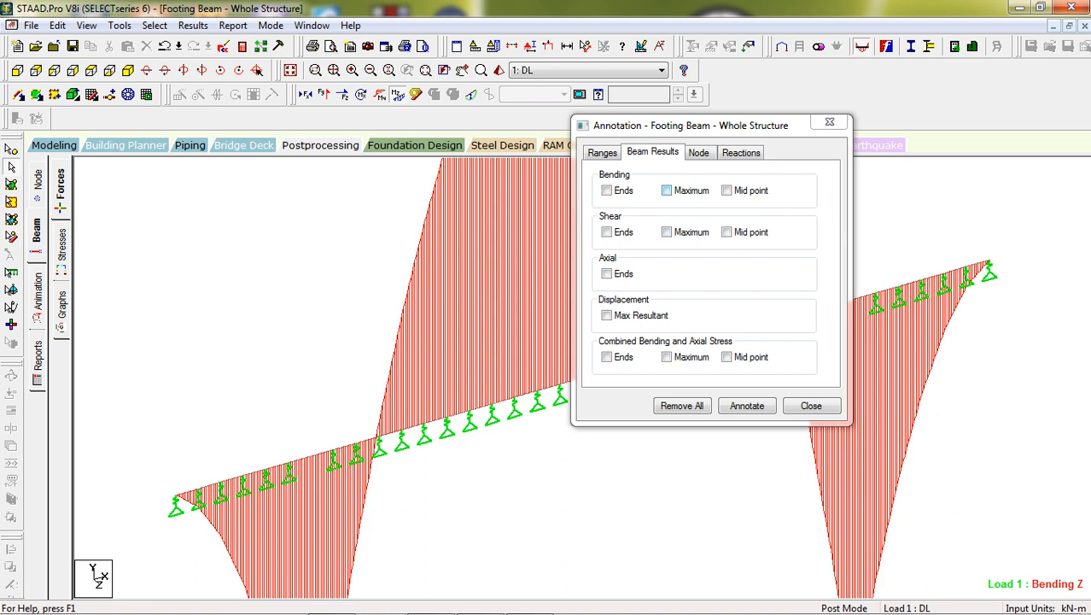
left_click(667, 191)
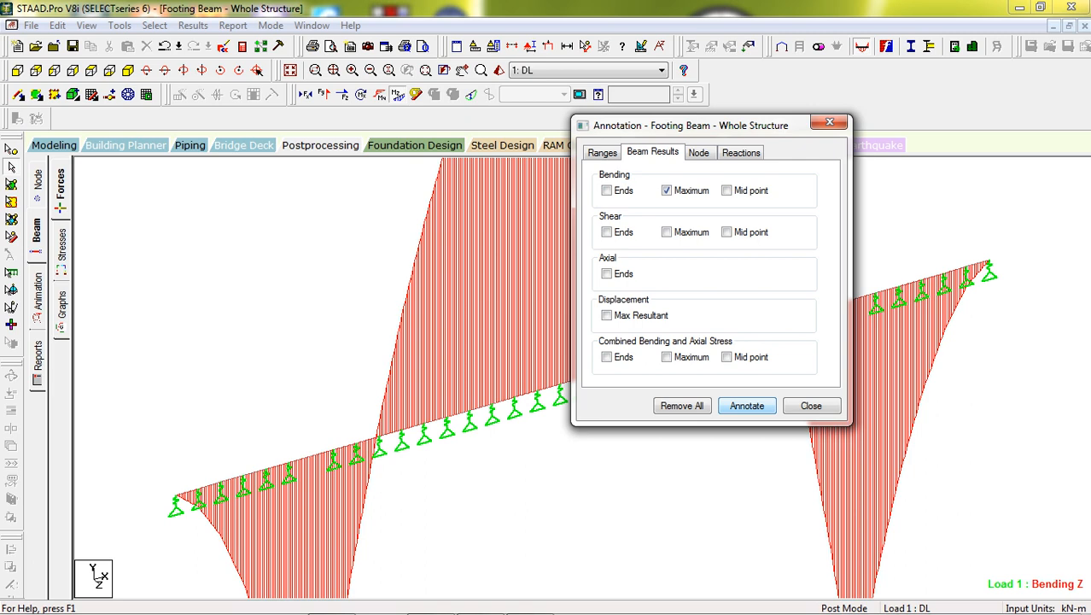
left_click(747, 406)
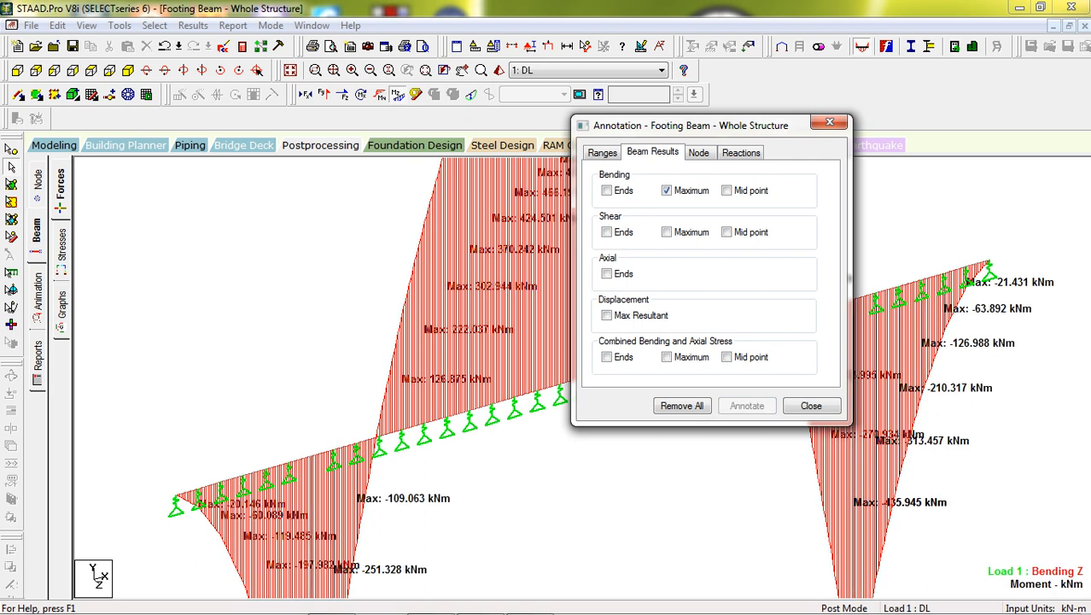
Examine the maximum bending moment labels along the entire beam and close the annotation dialog
left_click_drag(683, 125, 862, 423)
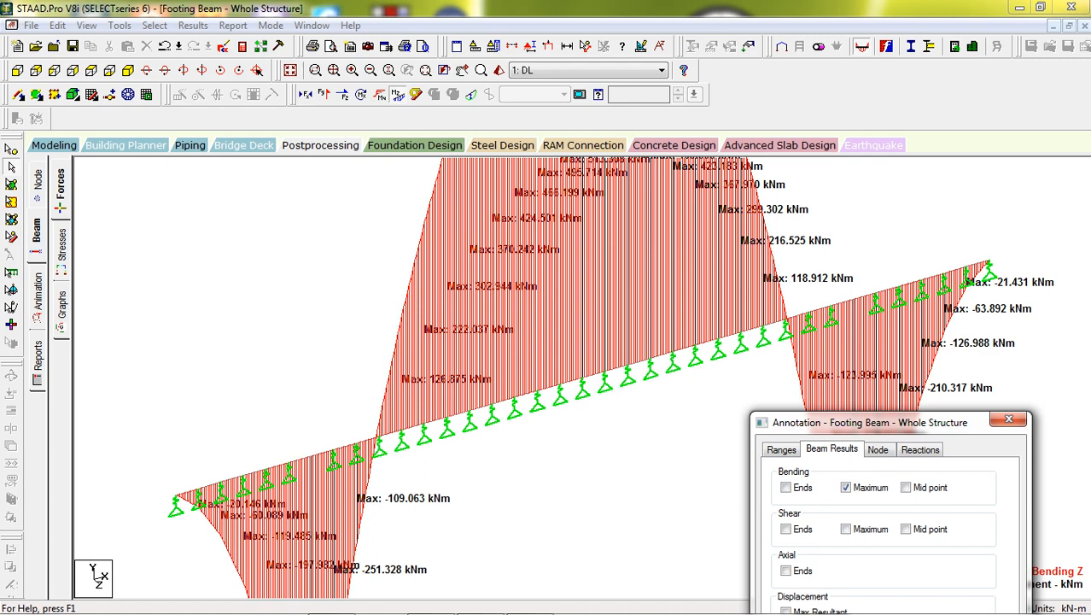
middle_click_drag(512, 479, 572, 250)
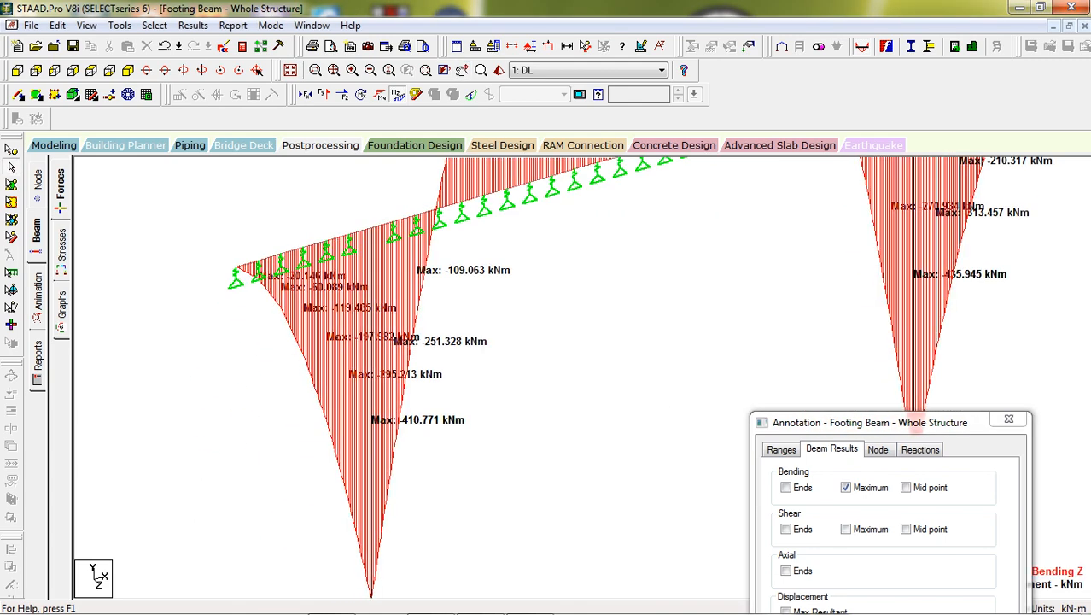
middle_click_drag(572, 251, 468, 485)
middle_click_drag(513, 341, 434, 474)
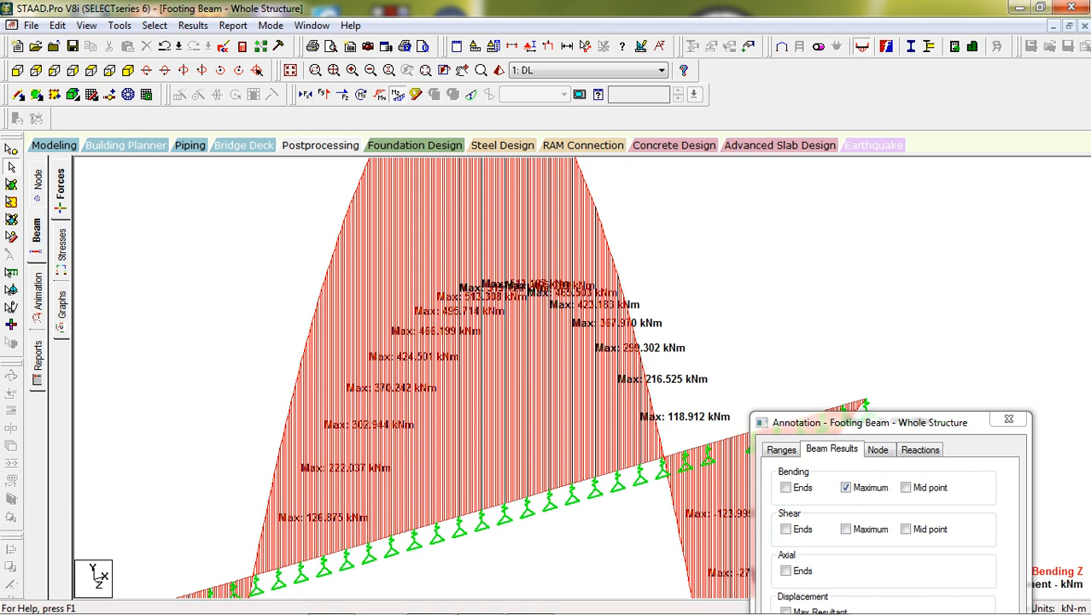
left_click_drag(870, 423, 840, 170)
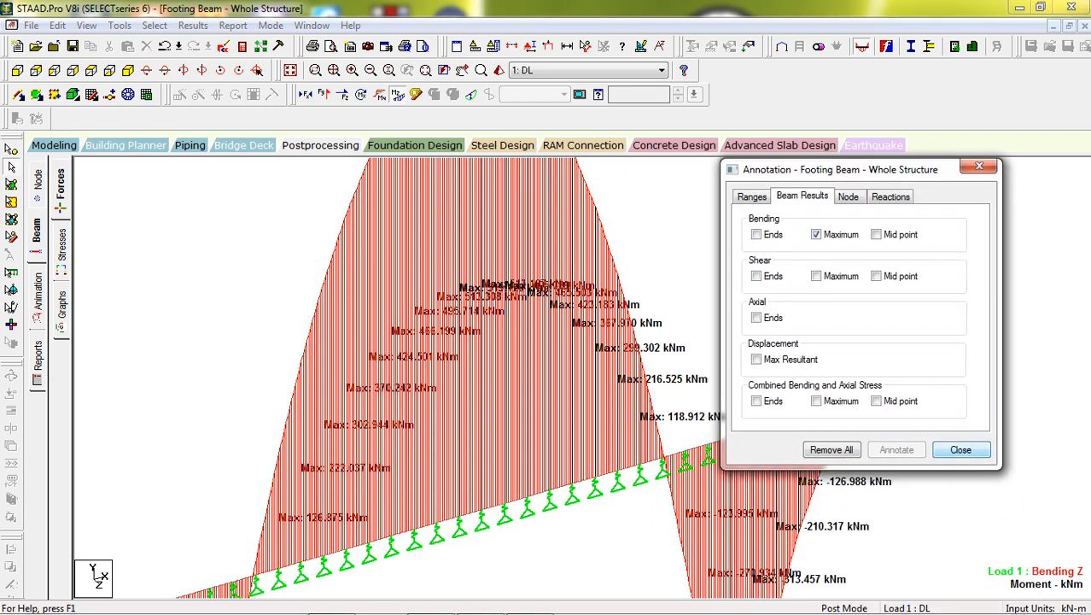
left_click(961, 449)
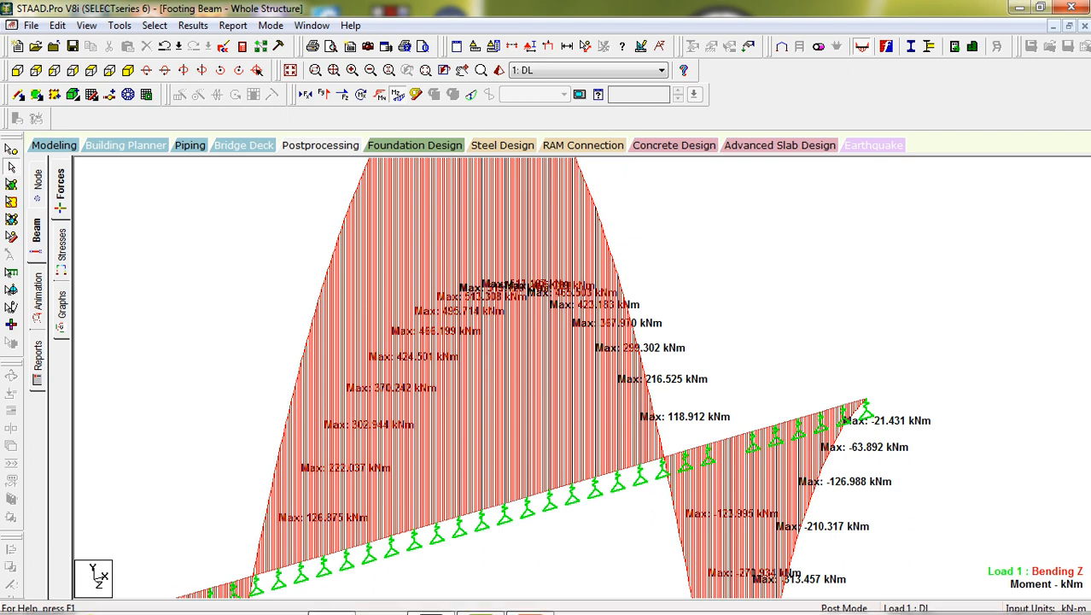
mouse_move(502, 610)
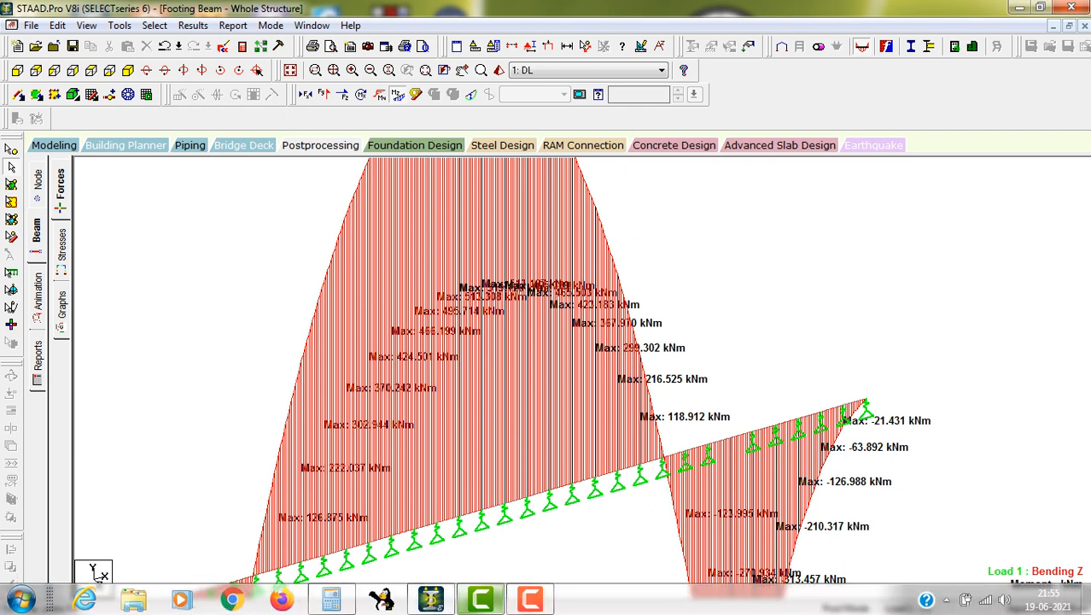
left_click(531, 599)
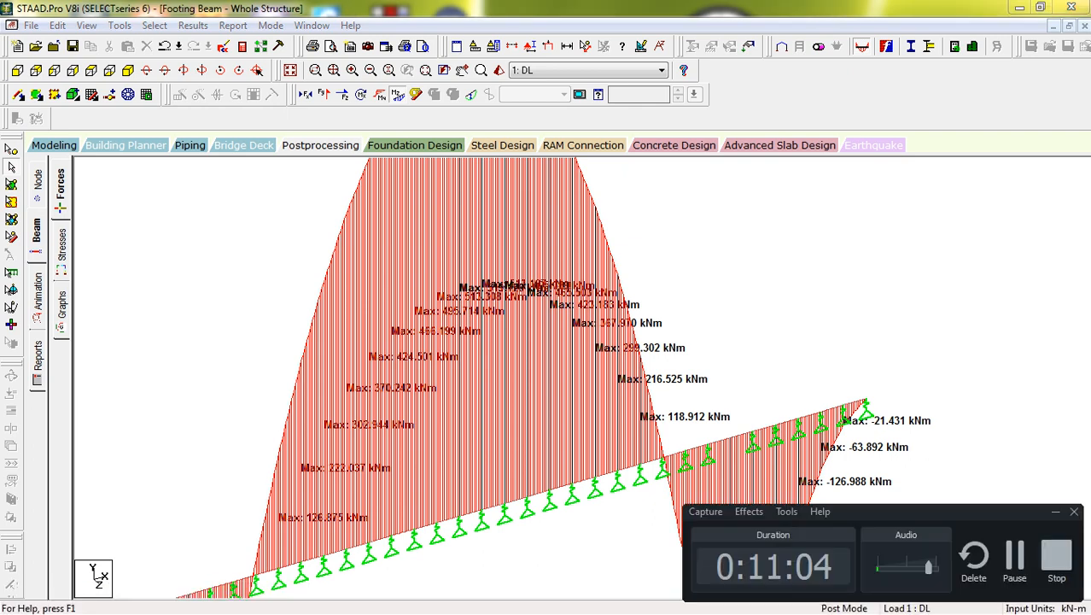